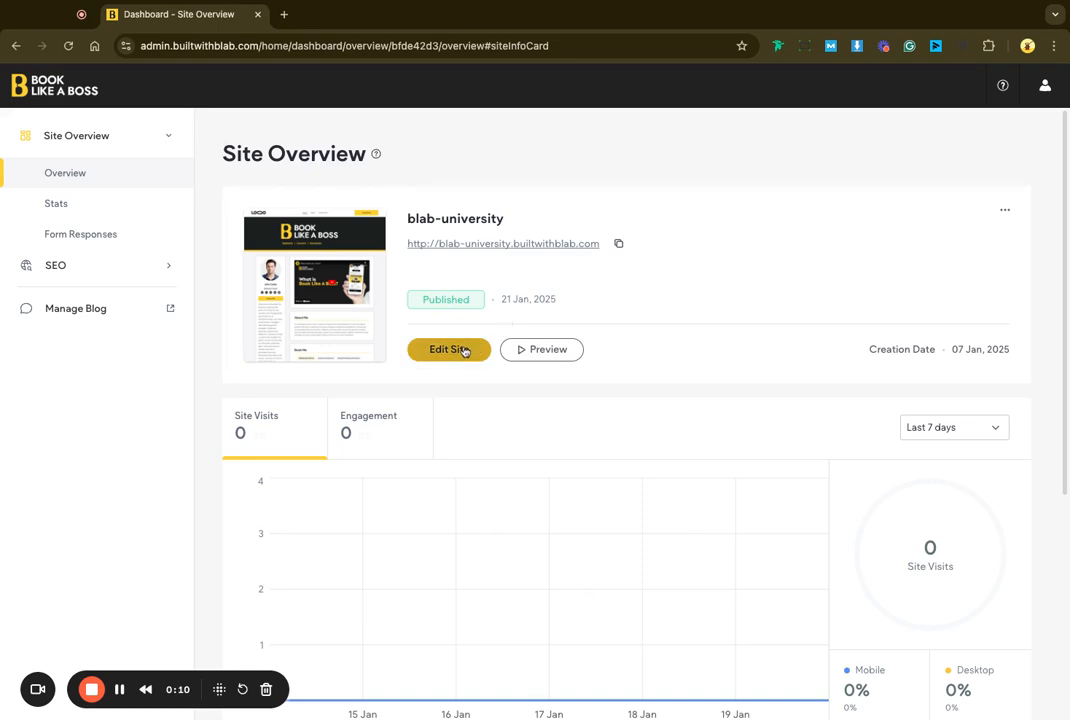
Step: Open the blab-university site for editing and review its pages, popups and the page types that can be added
{"action": "left_click", "coordinate": [462, 349]}
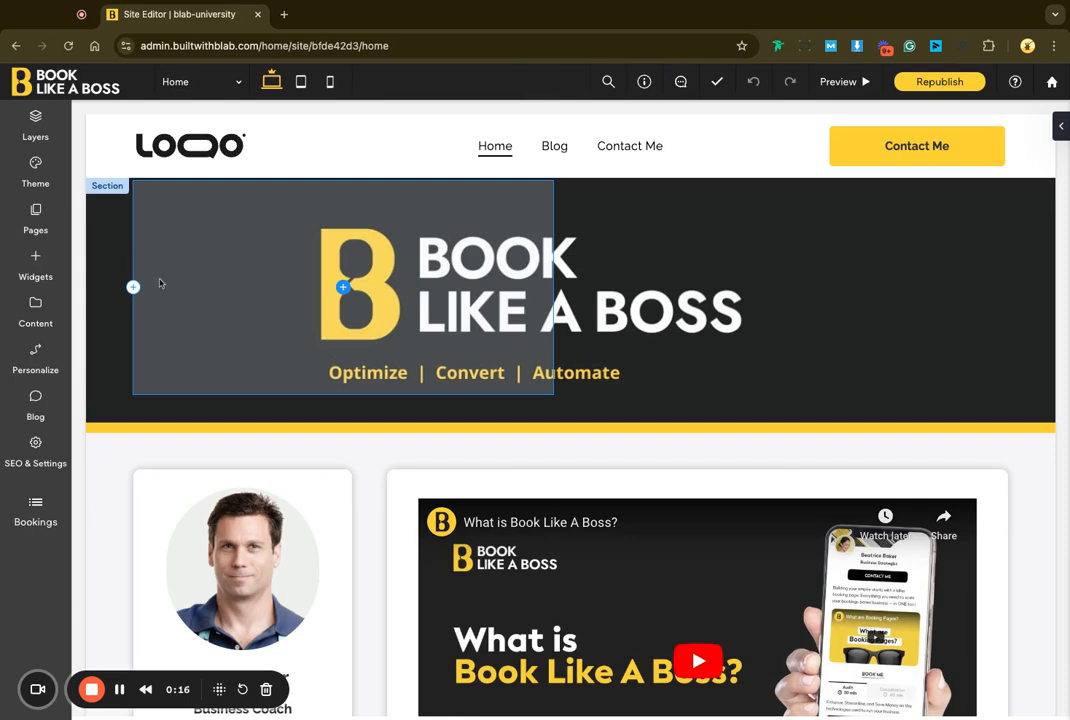
{"action": "left_click", "coordinate": [33, 214]}
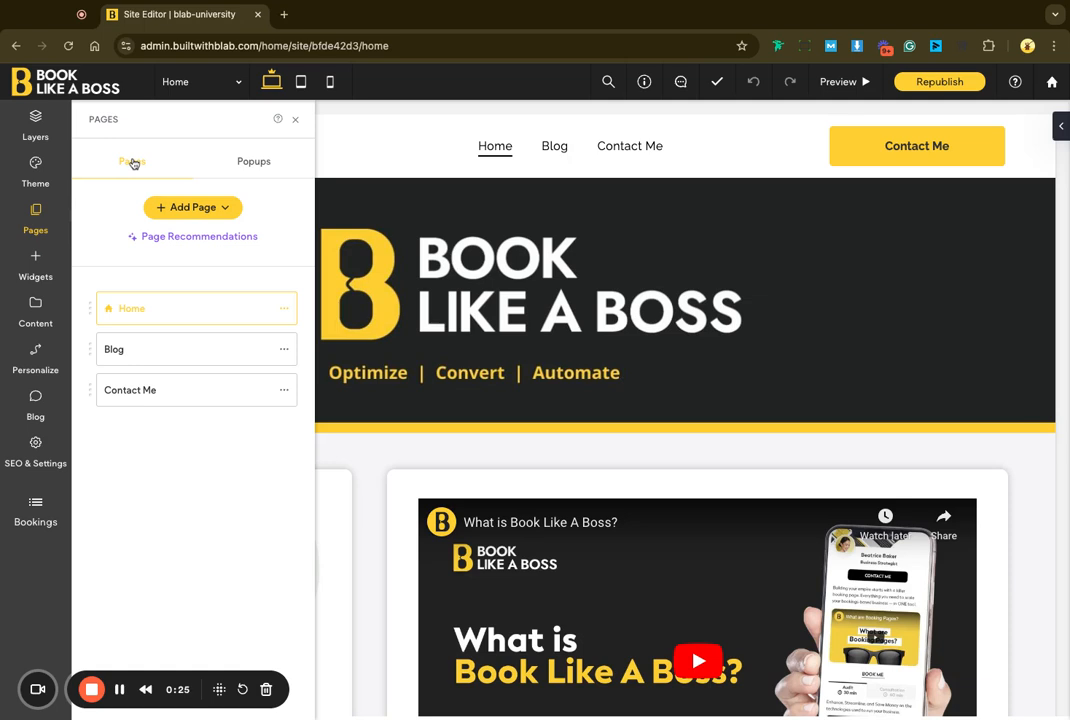
{"action": "left_click", "coordinate": [255, 166]}
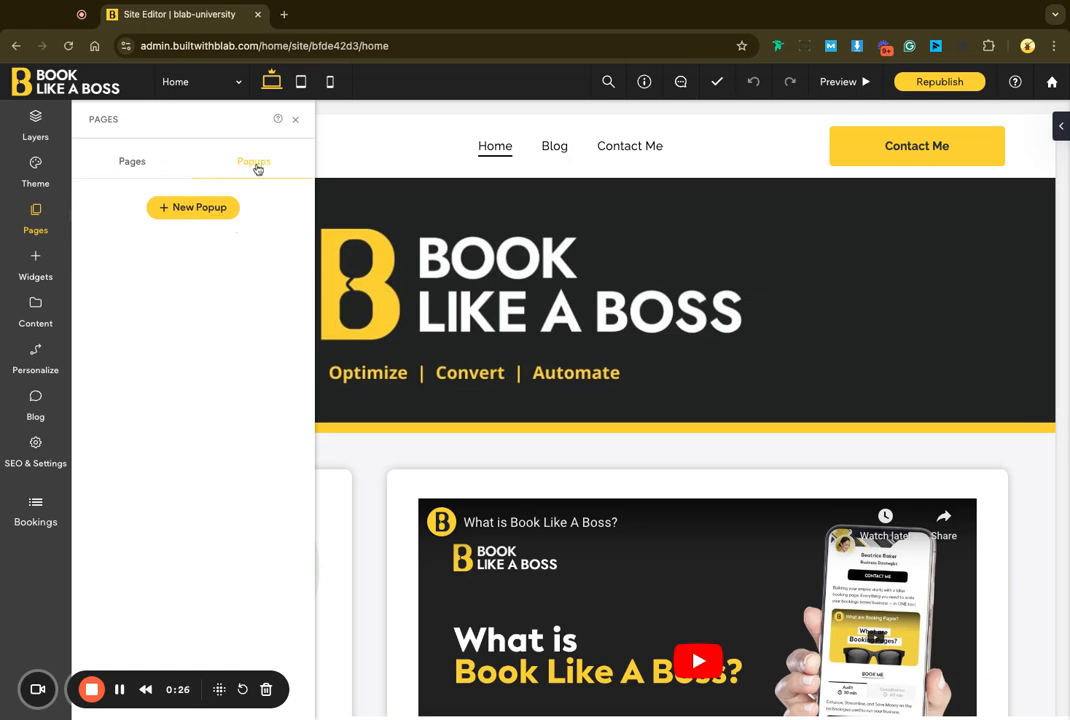
{"action": "left_click", "coordinate": [133, 166]}
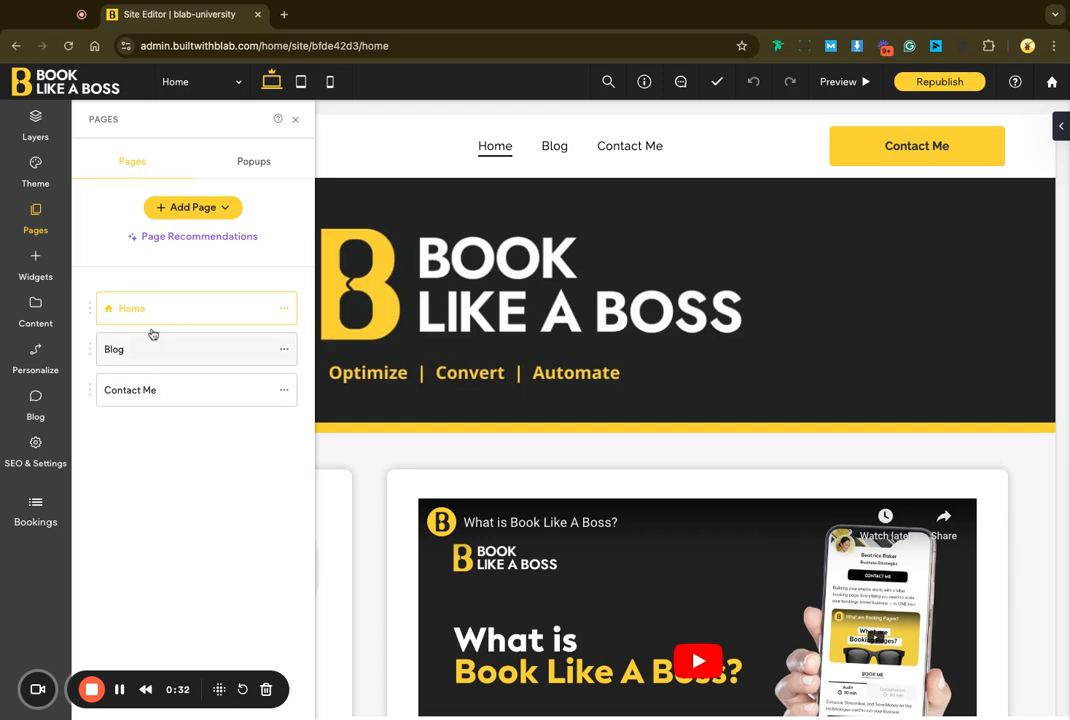
{"action": "left_click", "coordinate": [224, 208]}
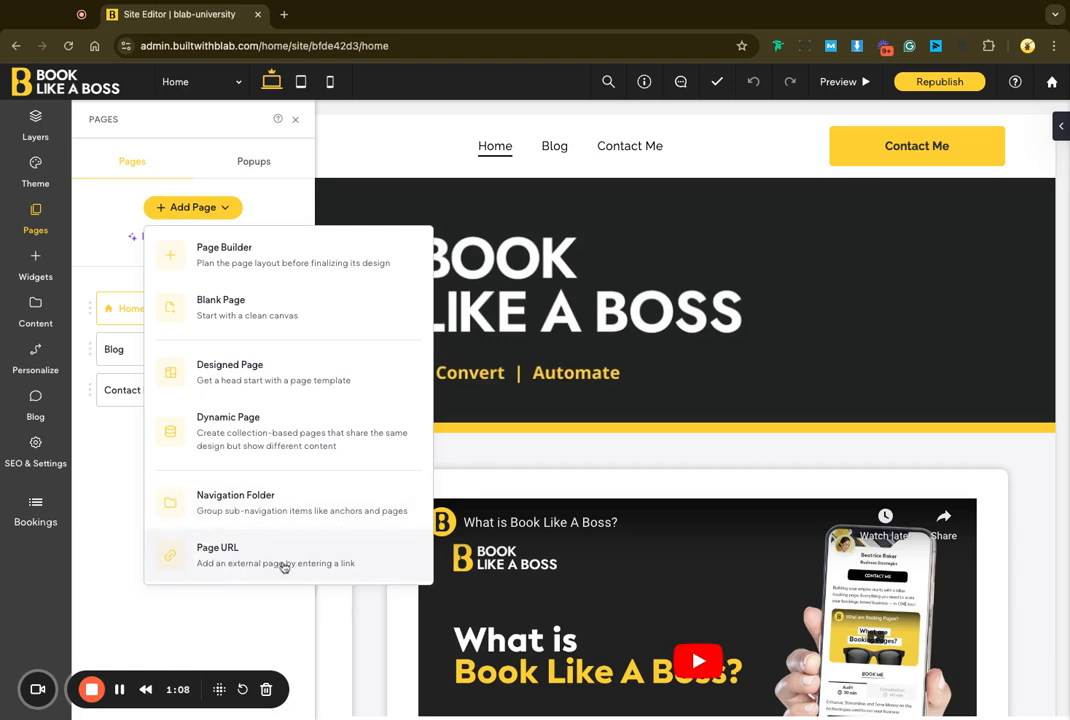
{"action": "left_click", "coordinate": [226, 209]}
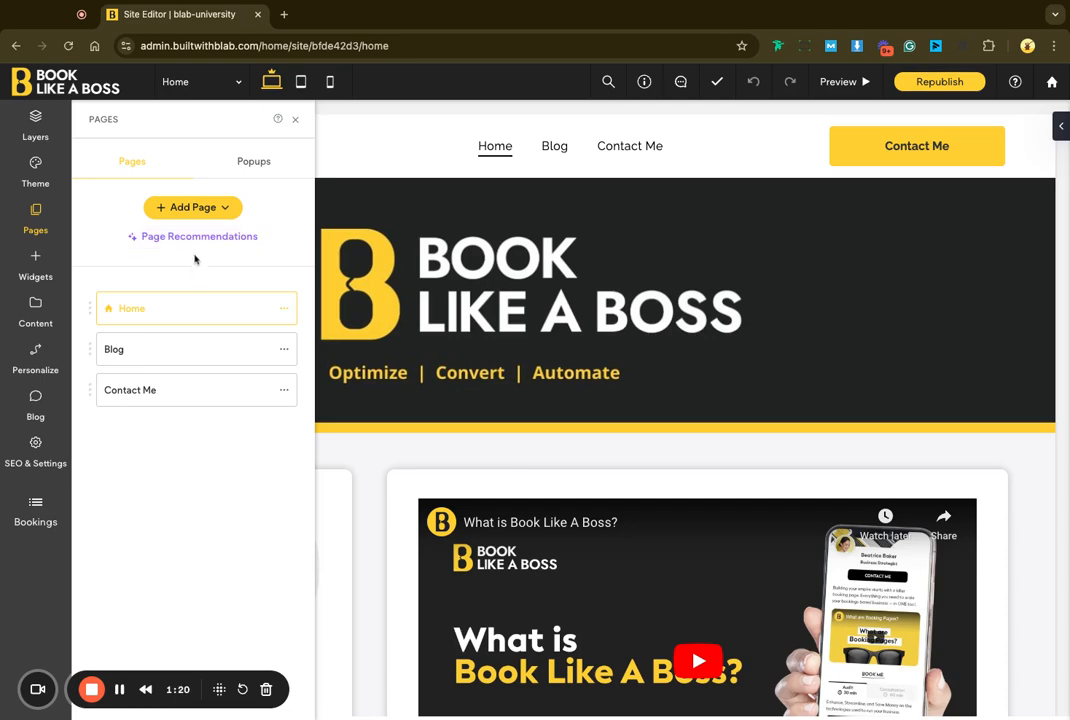
Step: Open the Contact Me page and reorder the site's pages to Home, Contact Me, Blog
{"action": "left_click", "coordinate": [167, 392]}
{"action": "left_click_drag", "start_coordinate": [191, 392], "coordinate": [189, 394]}
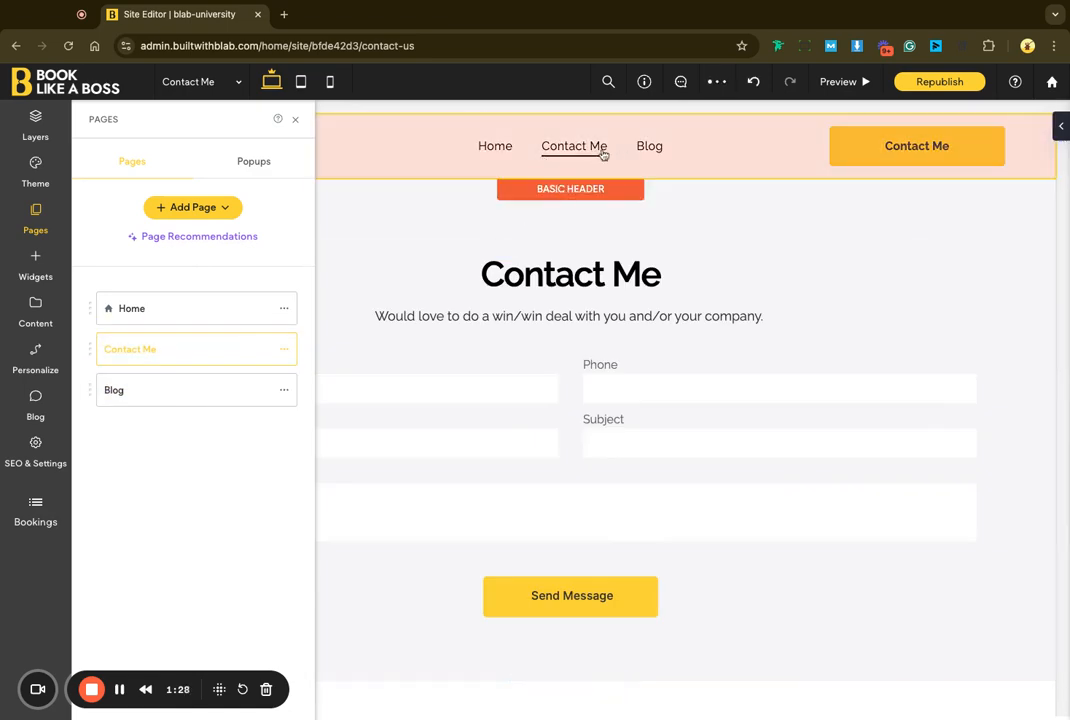
{"action": "left_click_drag", "start_coordinate": [185, 303], "coordinate": [185, 411]}
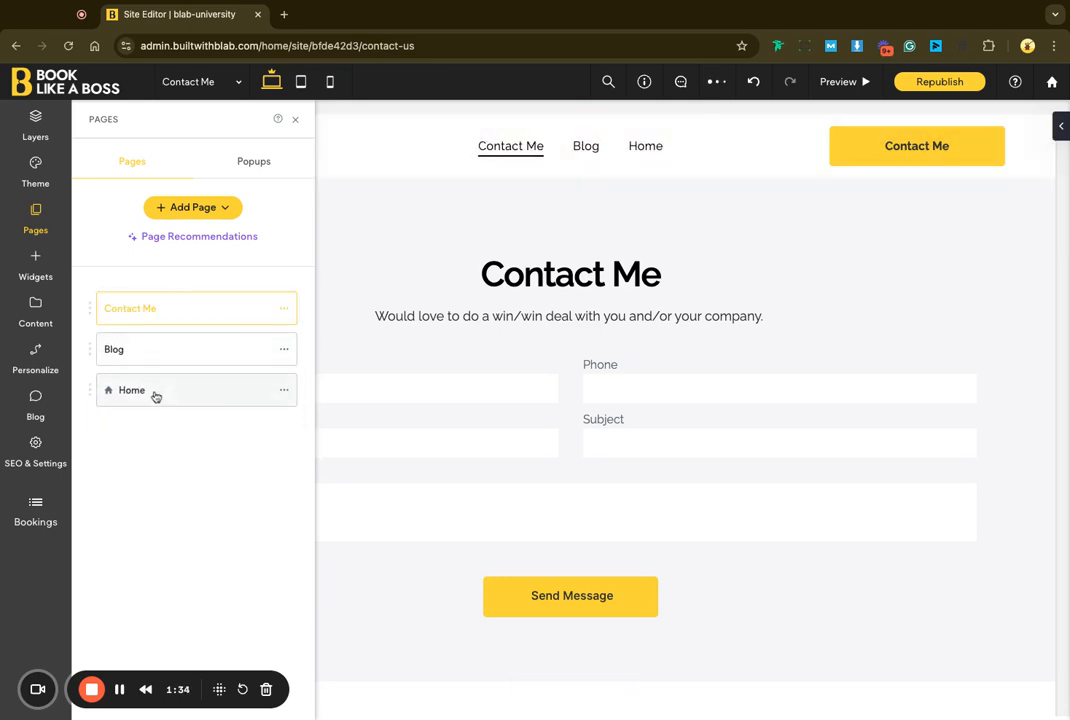
{"action": "left_click_drag", "start_coordinate": [155, 397], "coordinate": [150, 296]}
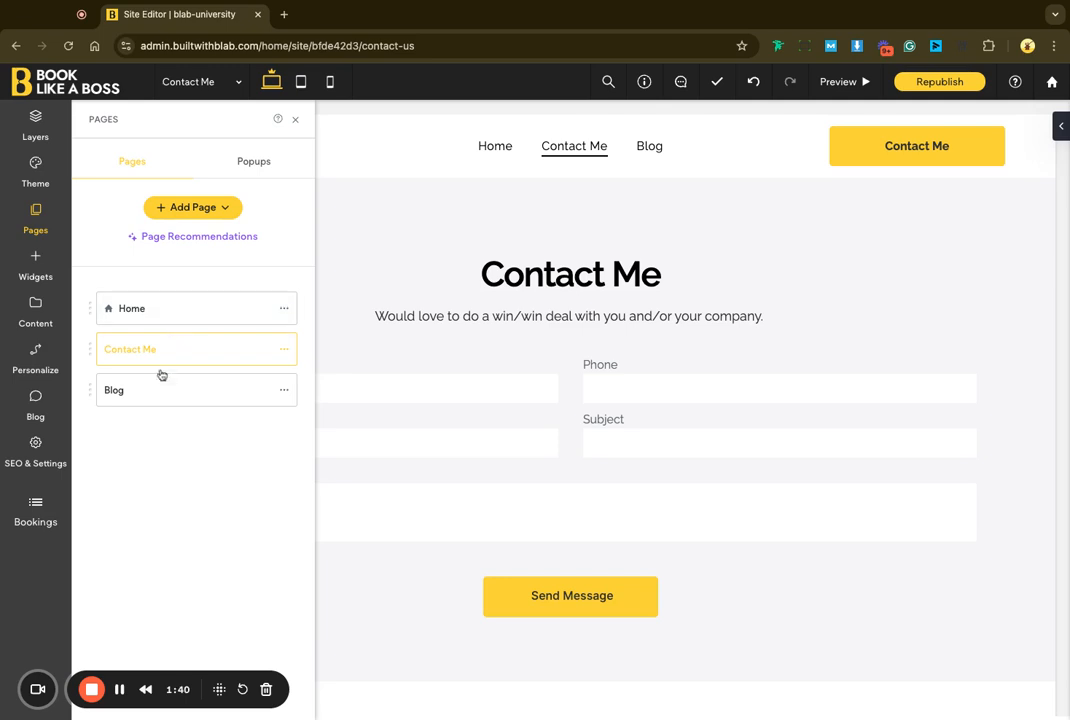
Step: Switch to the Home page, close the page list and look over the page's content
{"action": "left_click", "coordinate": [173, 306]}
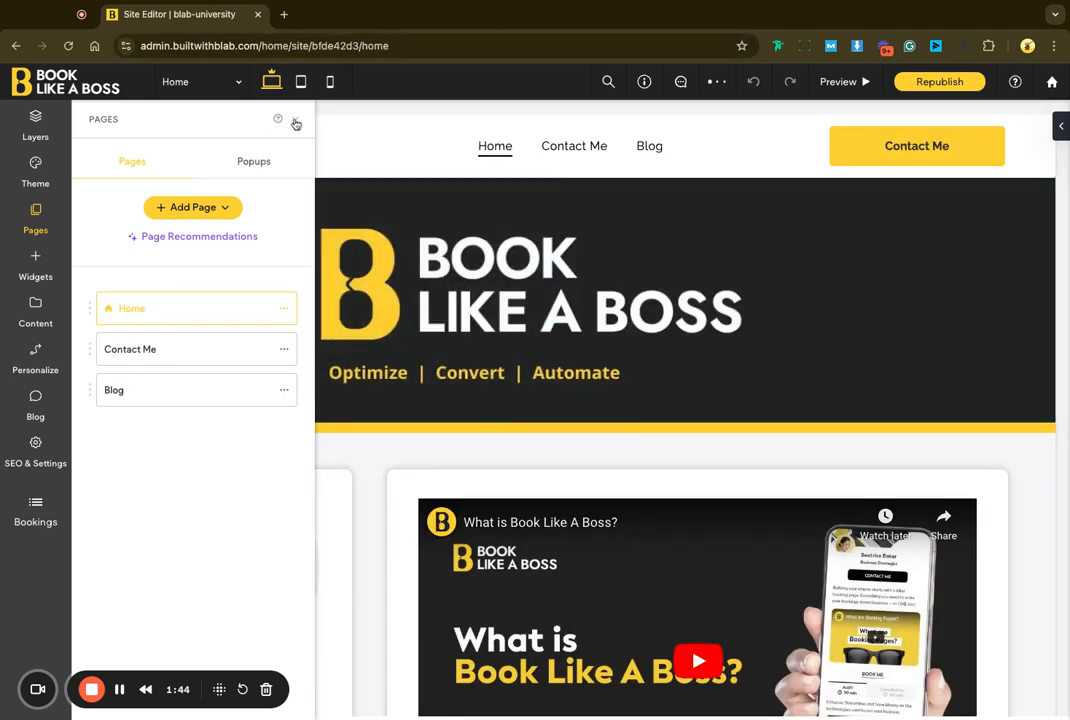
{"action": "left_click", "coordinate": [296, 123]}
{"action": "scroll", "coordinate": [398, 442], "scroll_direction": "down", "scroll_amount": 5}
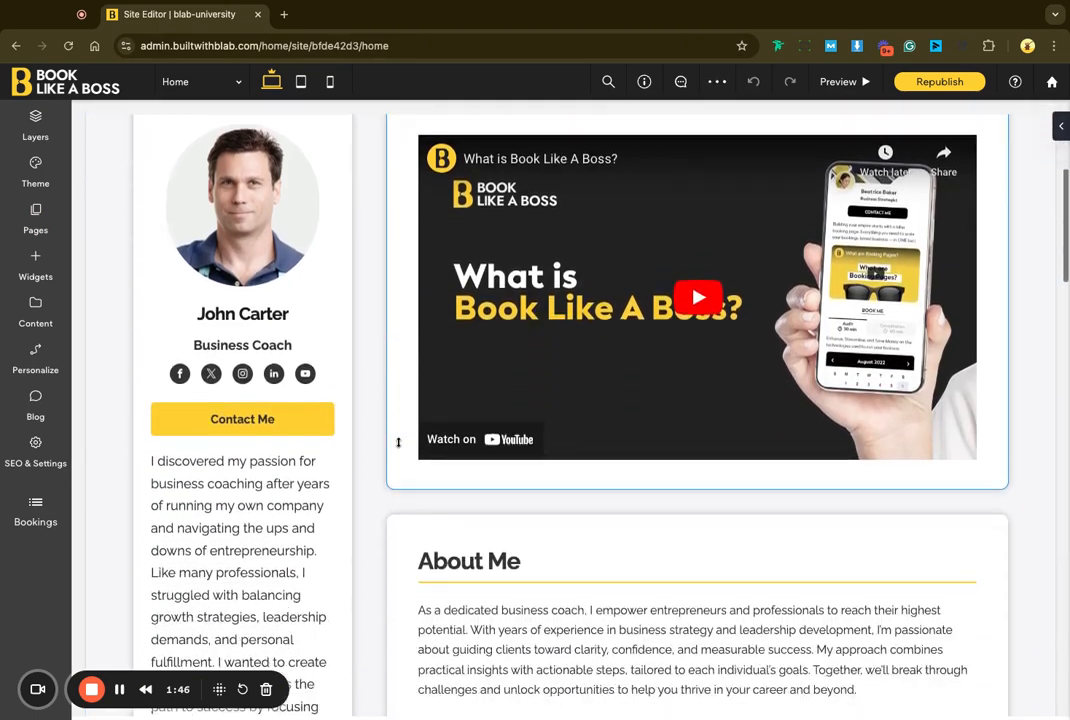
{"action": "scroll", "coordinate": [398, 442], "scroll_direction": "up", "scroll_amount": 5}
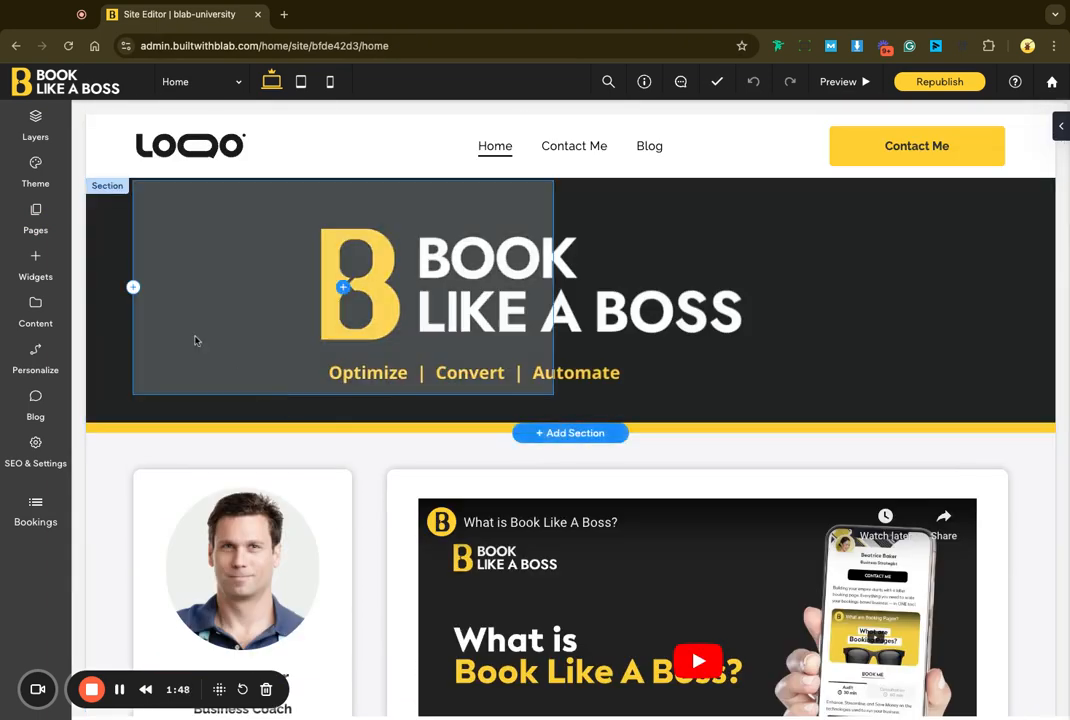
Step: Reopen the page list and view the Home page's rename dialog without changing the name
{"action": "left_click", "coordinate": [48, 228]}
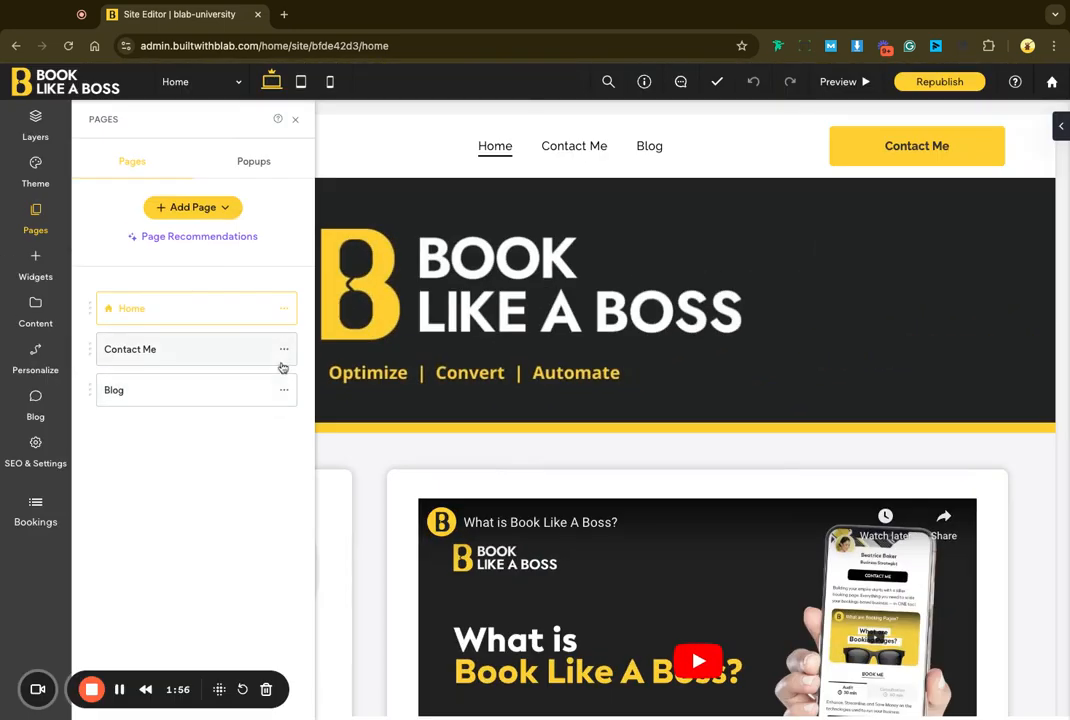
{"action": "left_click", "coordinate": [284, 309]}
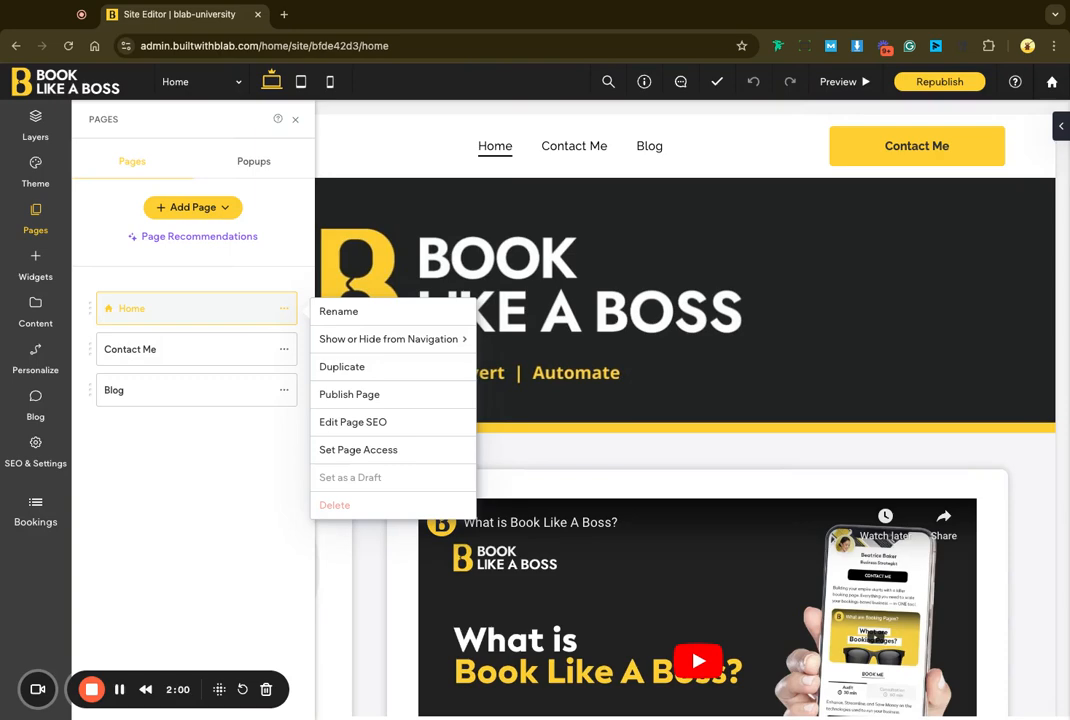
{"action": "left_click", "coordinate": [337, 312]}
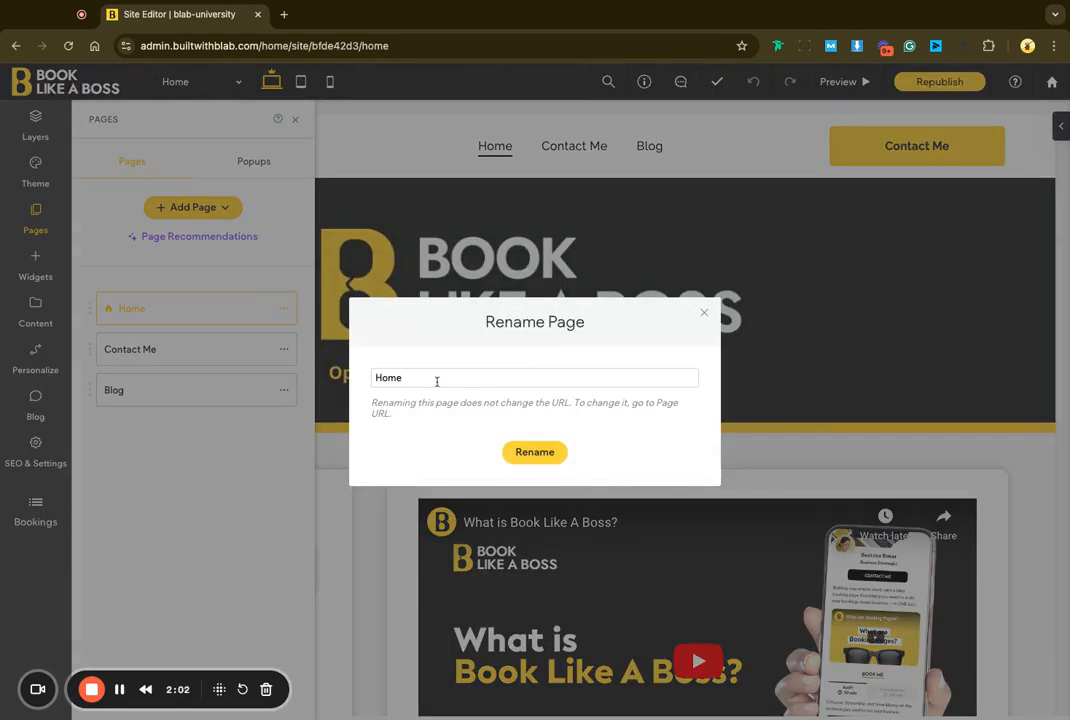
{"action": "left_click", "coordinate": [704, 312]}
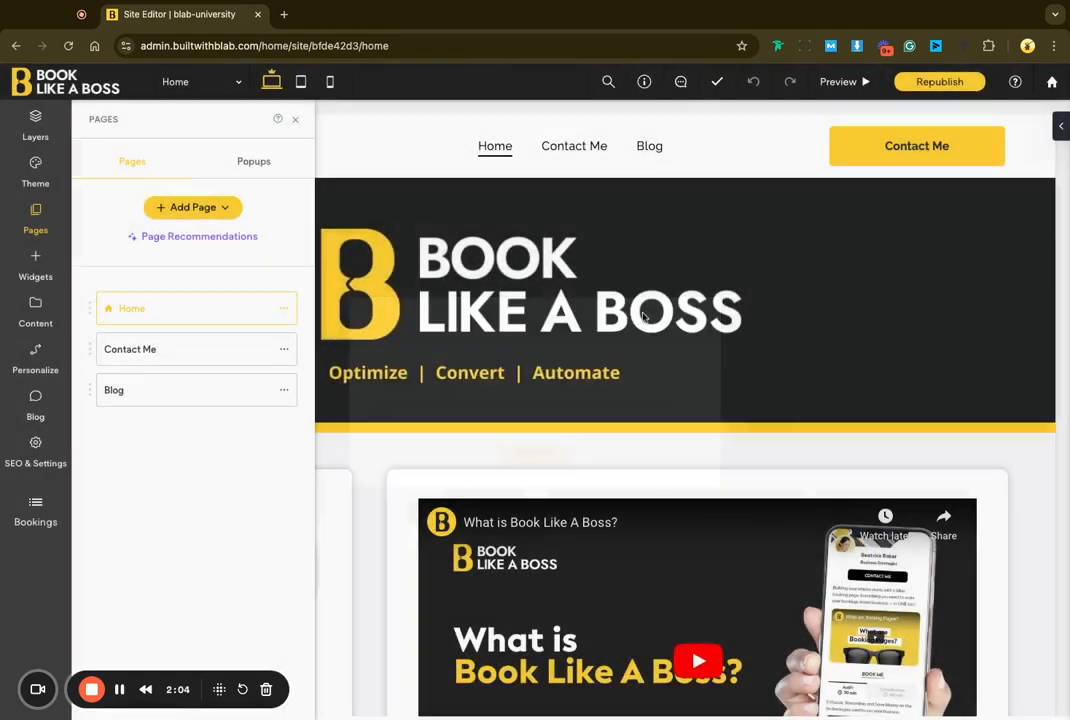
Step: Hide the Home page from the navigation on all devices
{"action": "left_click", "coordinate": [284, 308]}
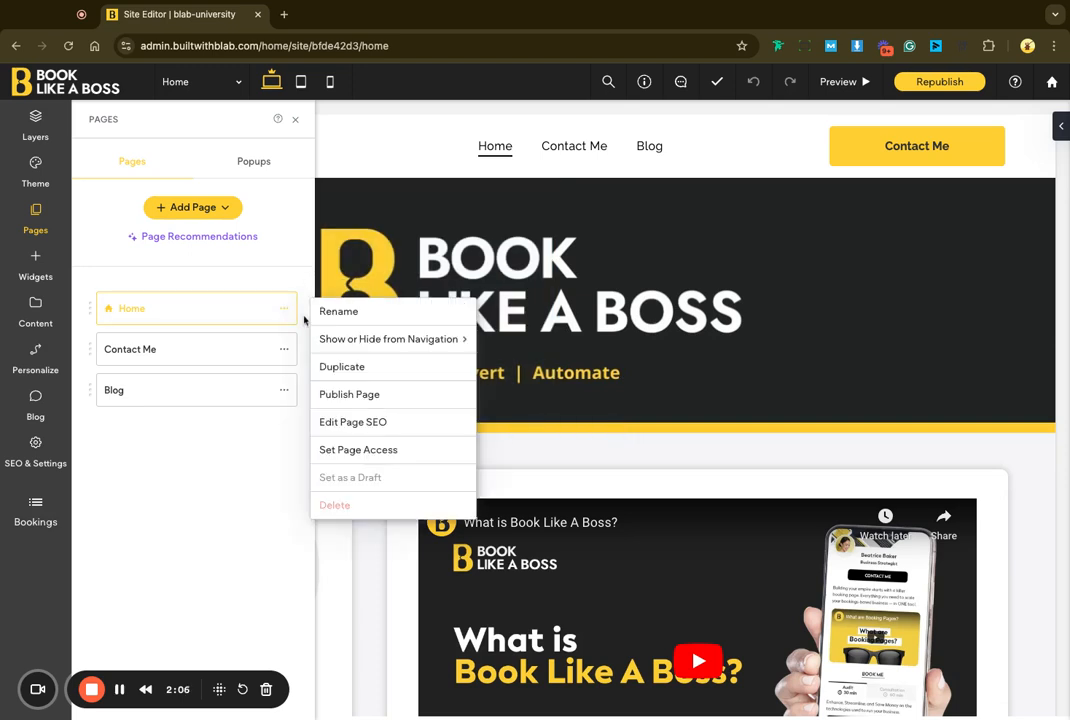
{"action": "mouse_move", "coordinate": [357, 346]}
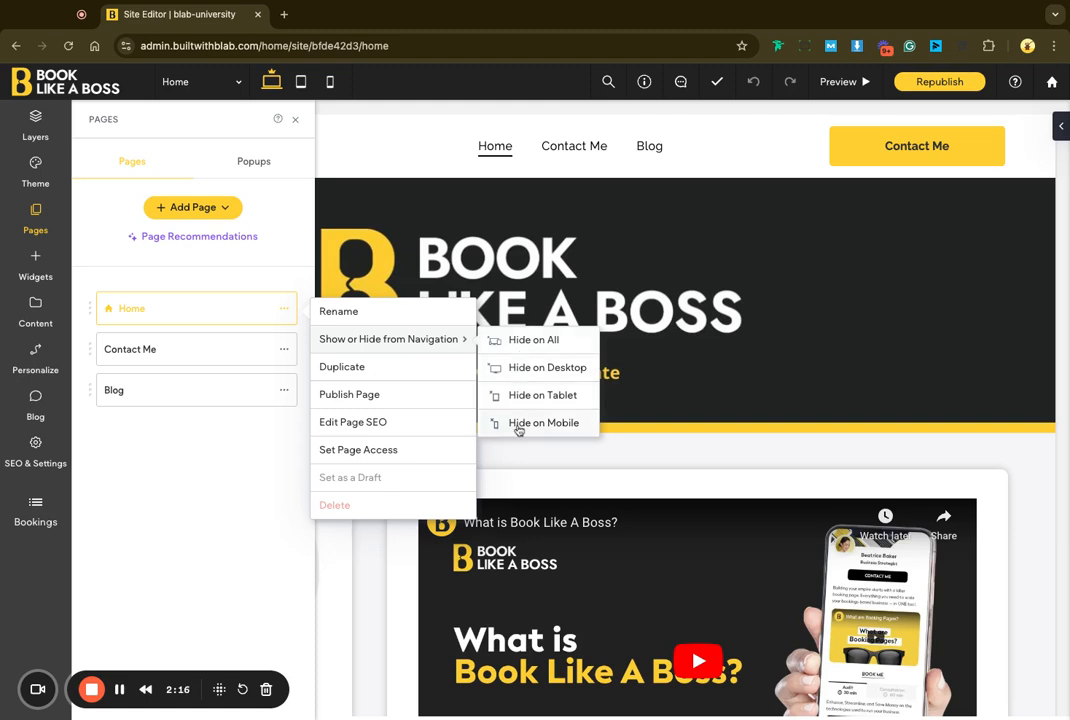
{"action": "left_click", "coordinate": [526, 341]}
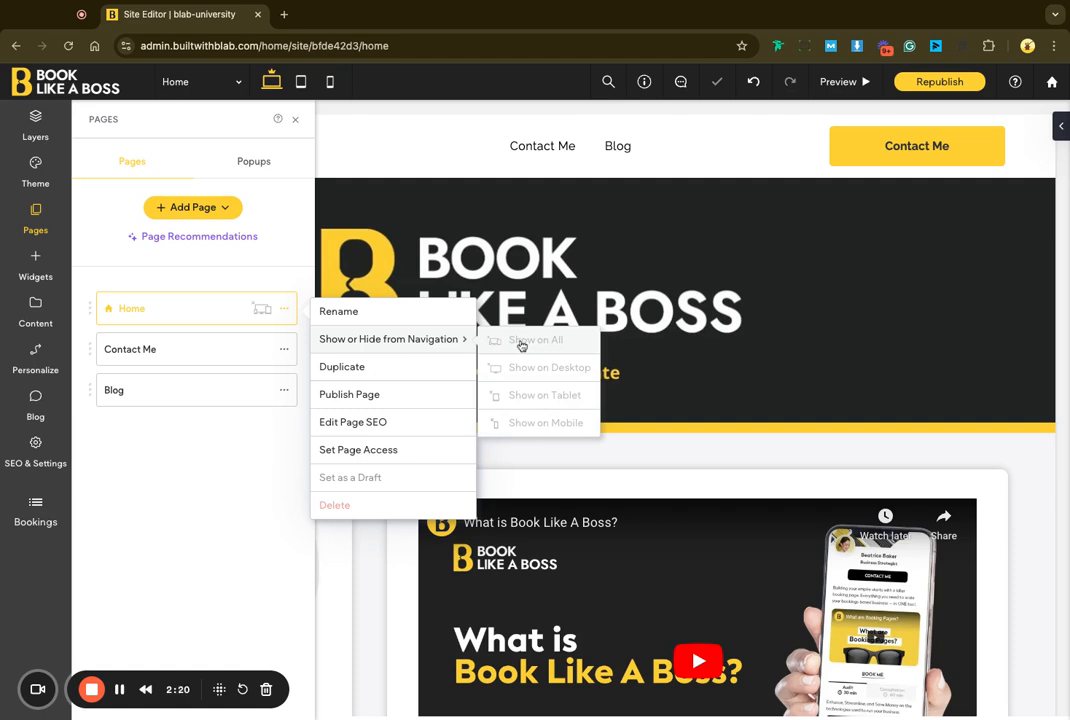
{"action": "left_click", "coordinate": [254, 478]}
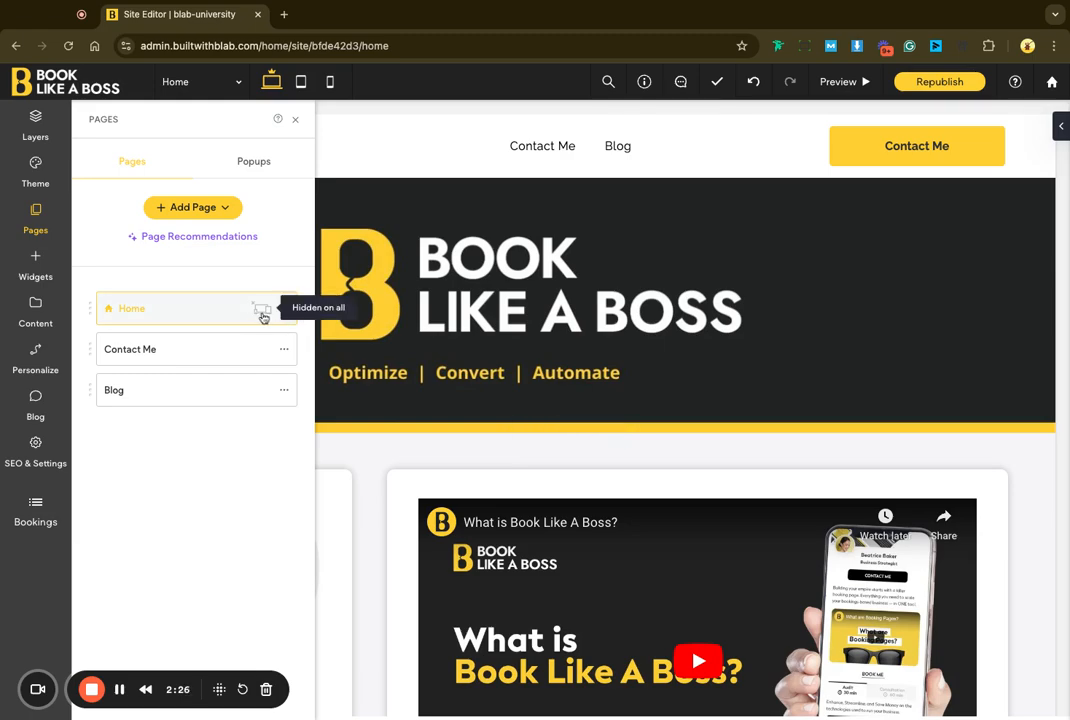
{"action": "scroll", "coordinate": [264, 318], "scroll_direction": "up", "scroll_amount": 5}
{"action": "scroll", "coordinate": [264, 318], "scroll_direction": "down", "scroll_amount": 5}
Step: Show the Home page in the navigation on all devices again
{"action": "left_click", "coordinate": [287, 310]}
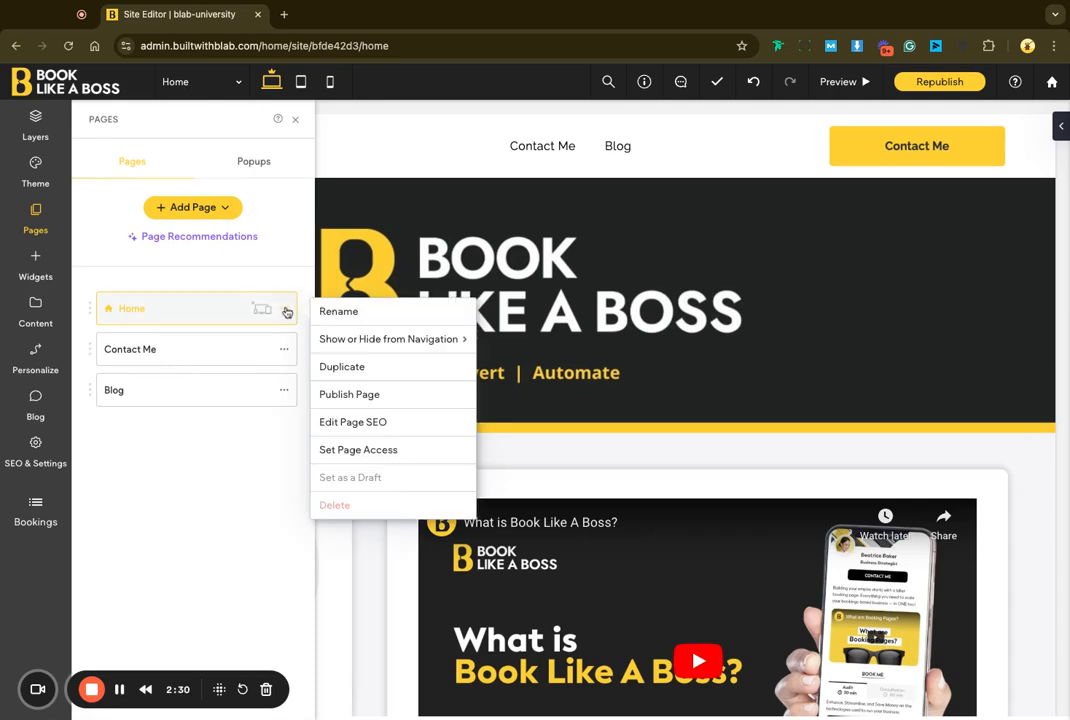
{"action": "mouse_move", "coordinate": [449, 338]}
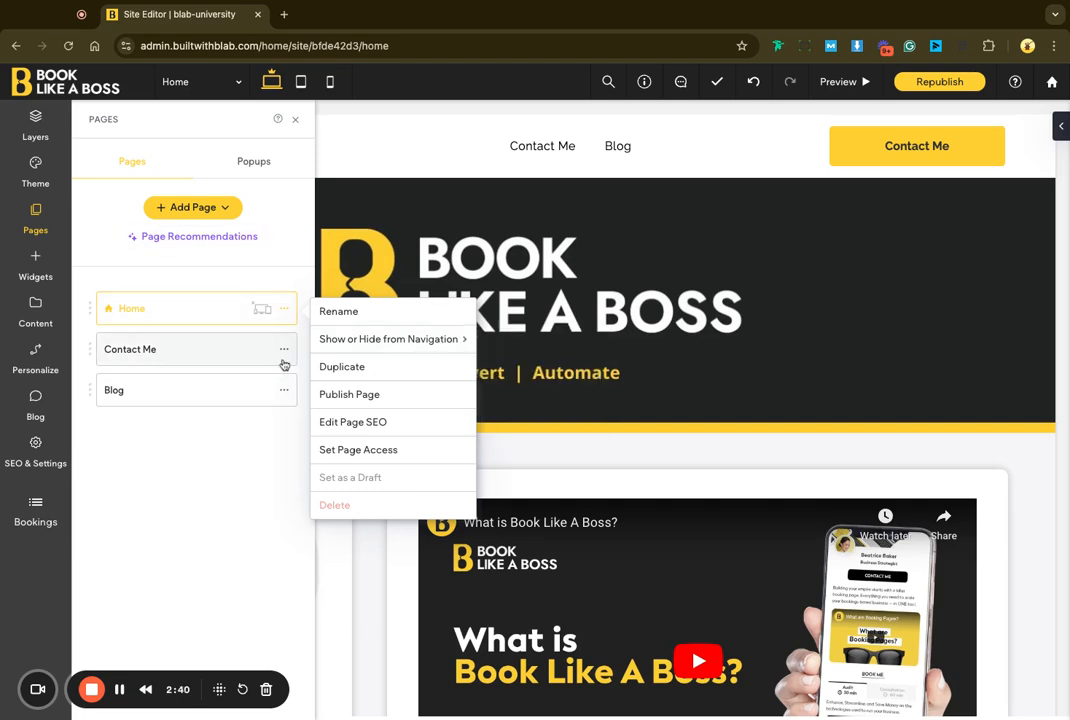
{"action": "mouse_move", "coordinate": [411, 337]}
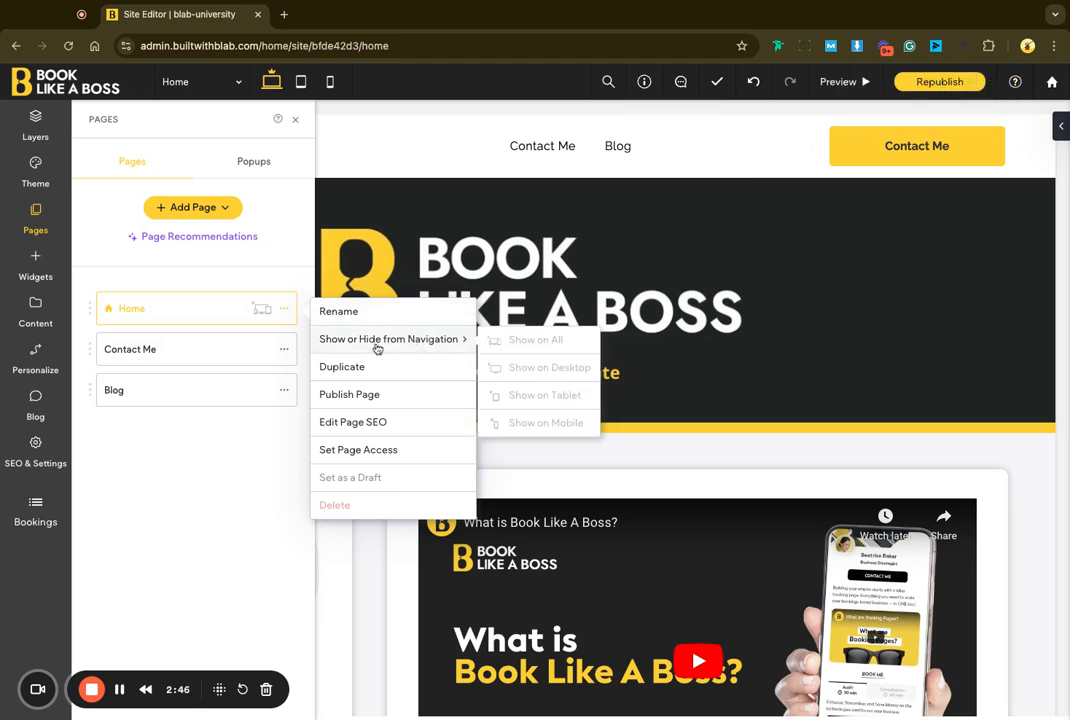
{"action": "left_click", "coordinate": [522, 342]}
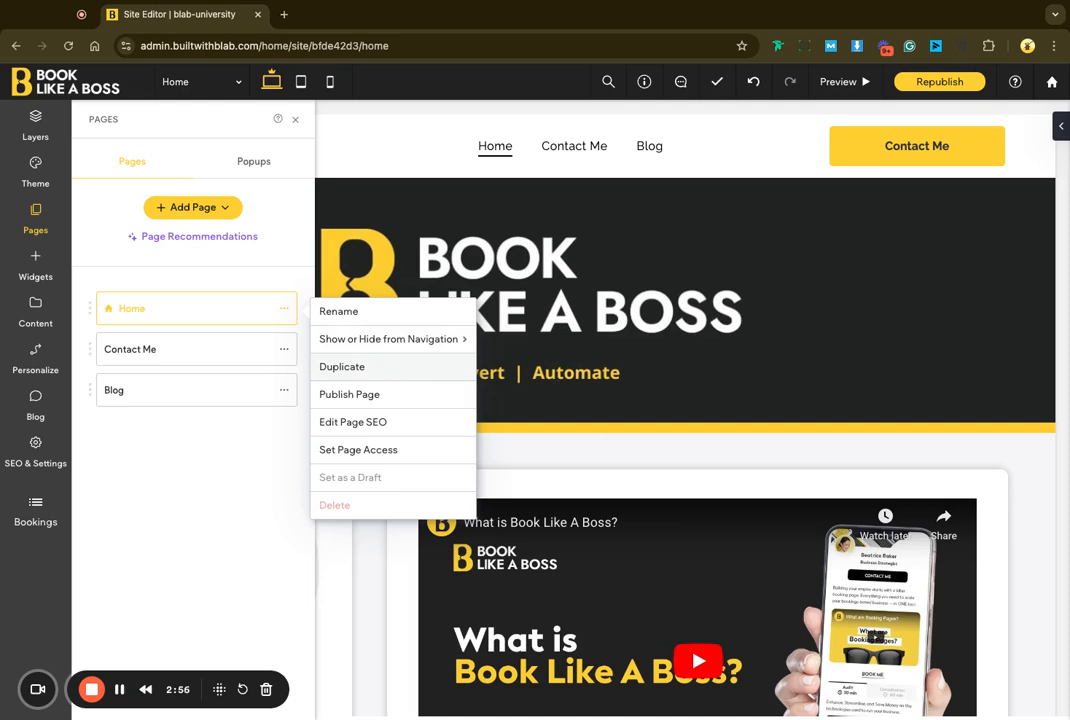
Step: Duplicate the Home page under the name "Test 2"
{"action": "left_click", "coordinate": [359, 372]}
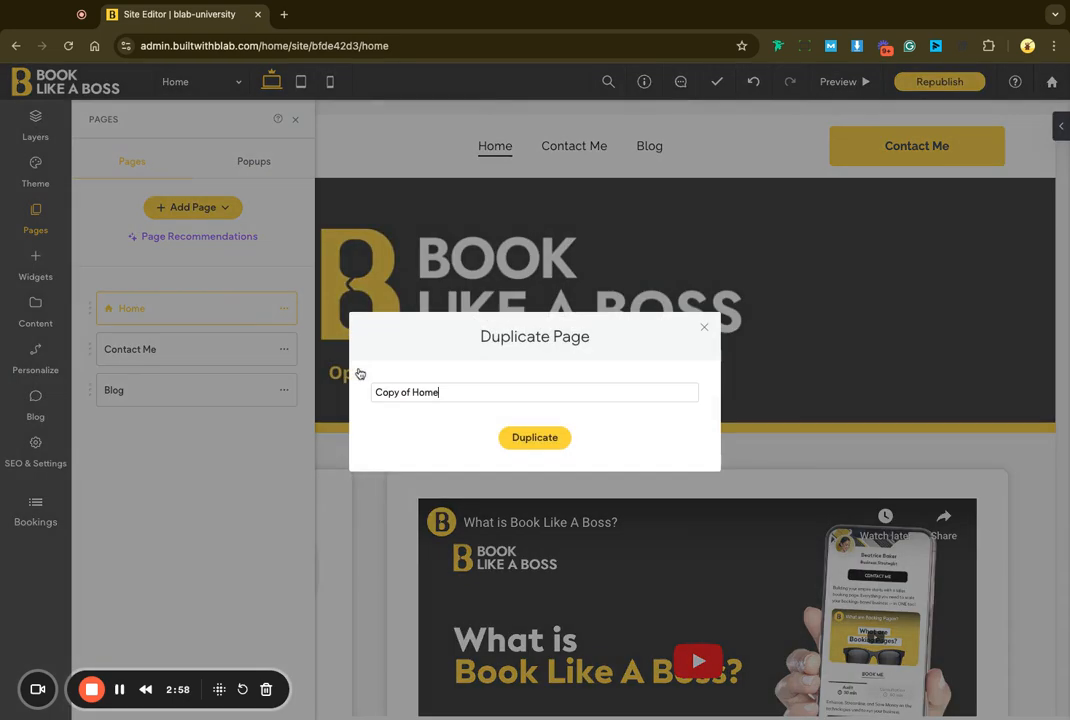
{"action": "triple_click", "coordinate": [425, 391]}
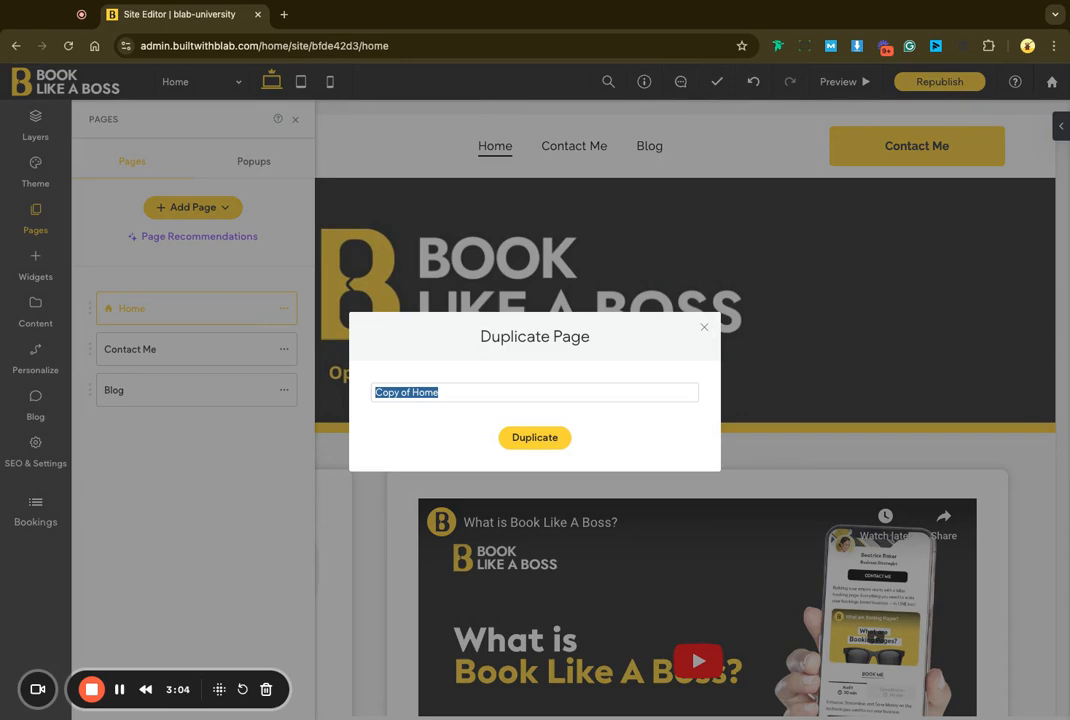
{"action": "type", "text": "Test"}
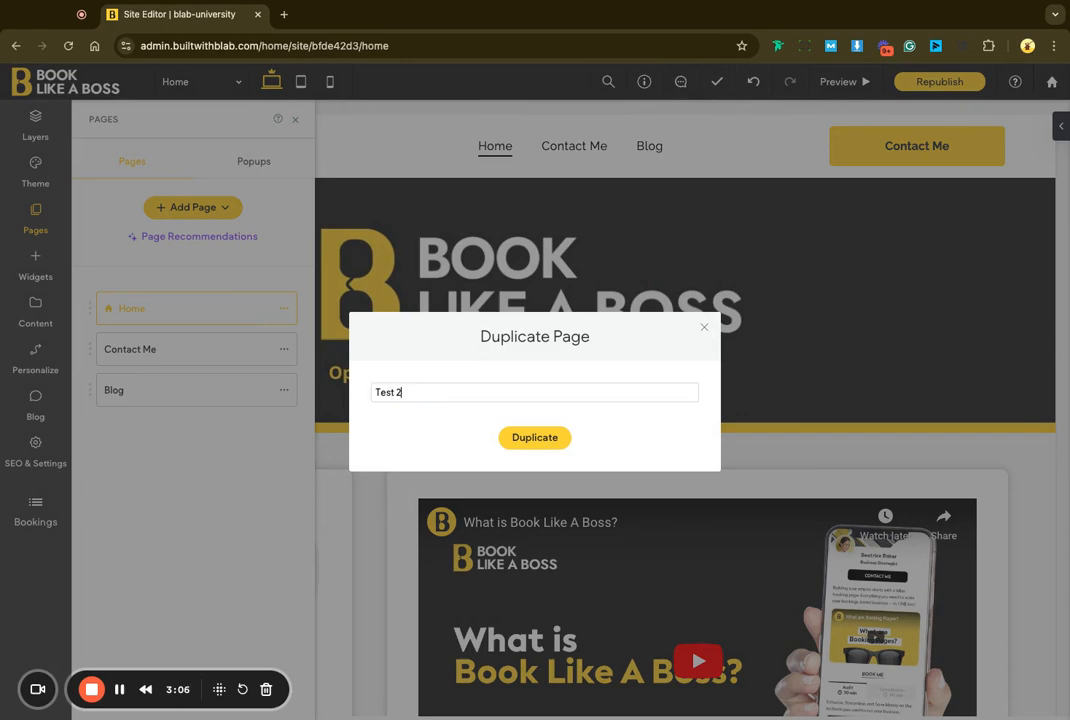
{"action": "type", "text": " 2"}
{"action": "left_click", "coordinate": [545, 438]}
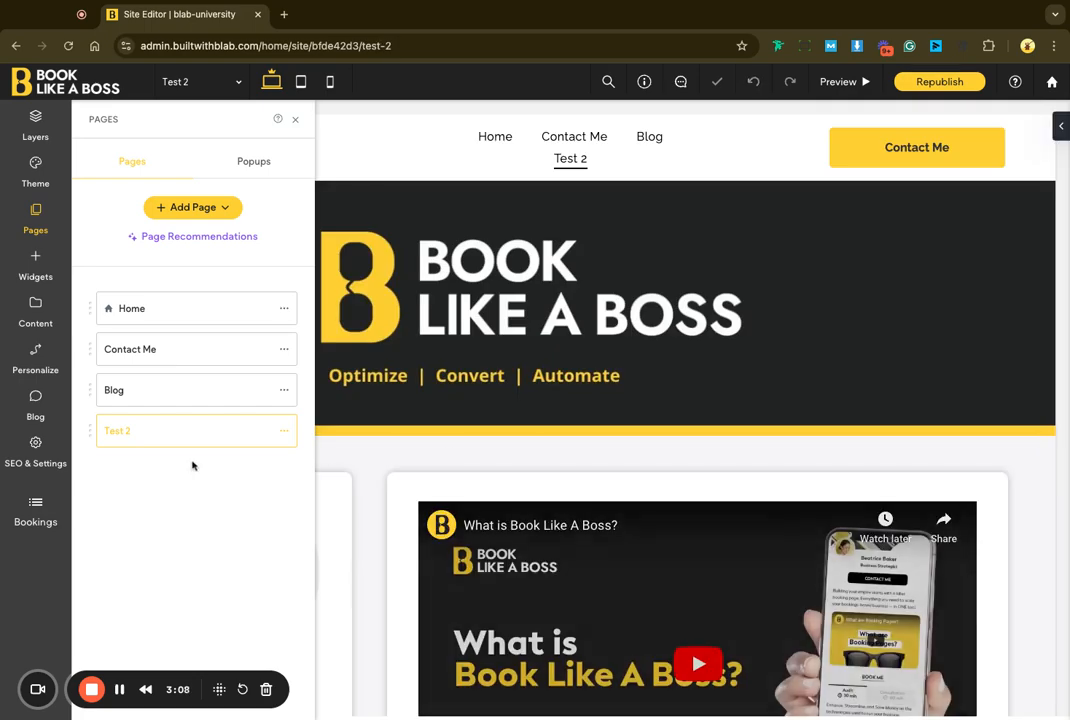
Step: Look over the content of the duplicated Test 2 page and the options available for the Home page
{"action": "scroll", "coordinate": [496, 457], "scroll_direction": "down", "scroll_amount": 5}
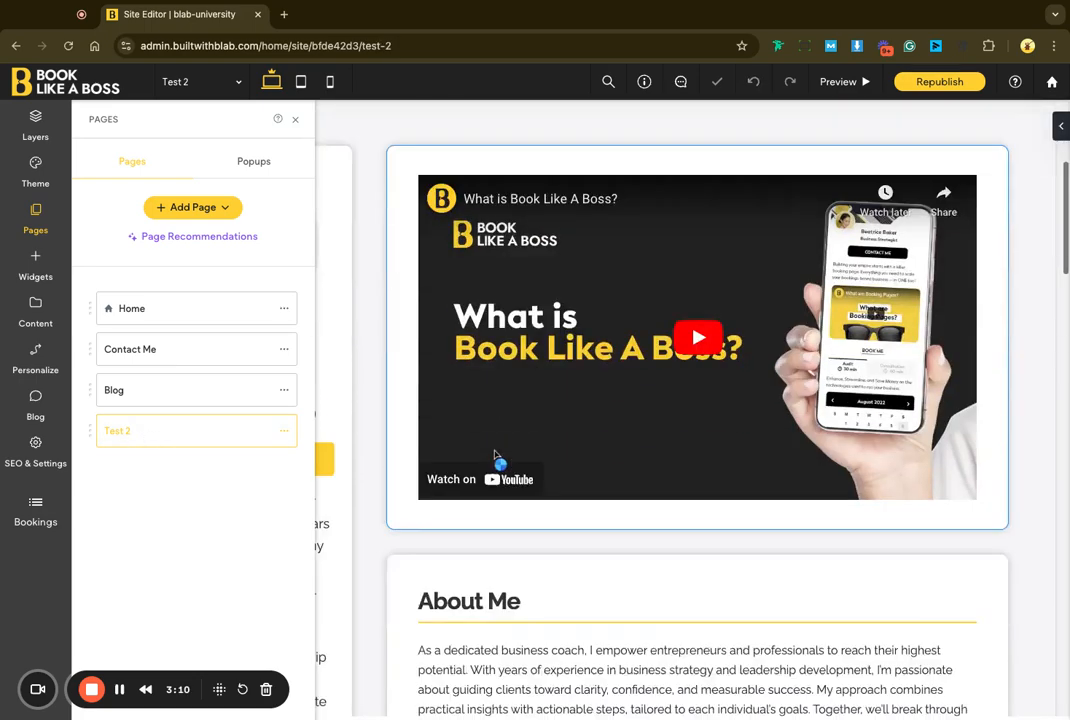
{"action": "scroll", "coordinate": [496, 456], "scroll_direction": "down", "scroll_amount": 7}
{"action": "scroll", "coordinate": [499, 460], "scroll_direction": "up", "scroll_amount": 12}
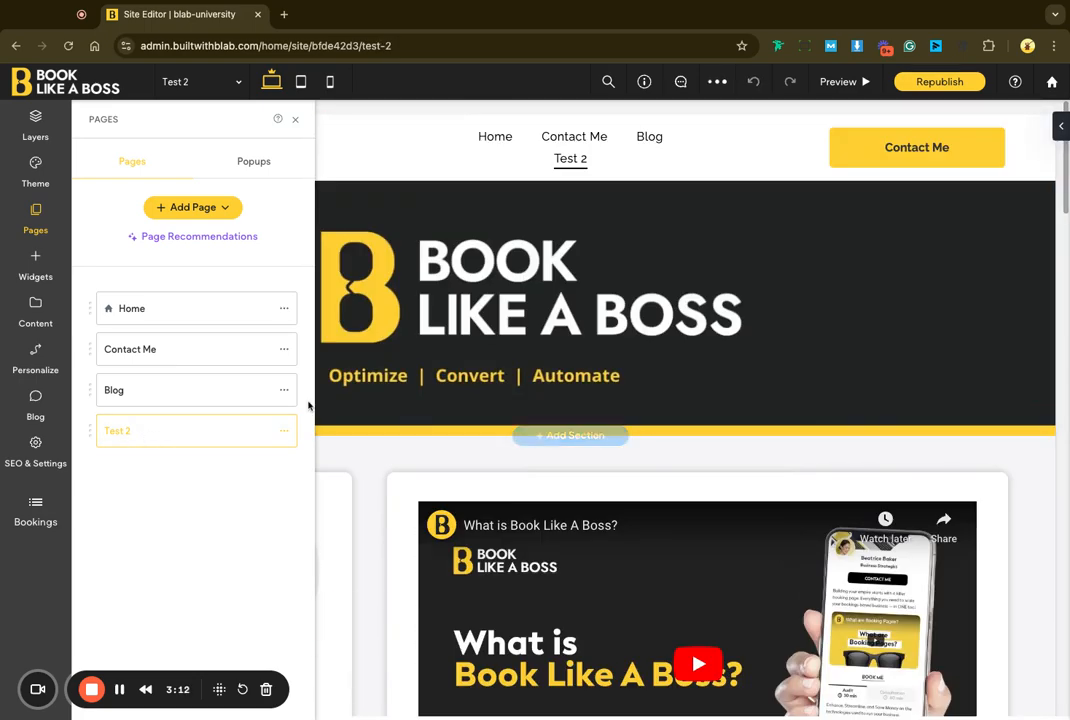
{"action": "left_click", "coordinate": [285, 310]}
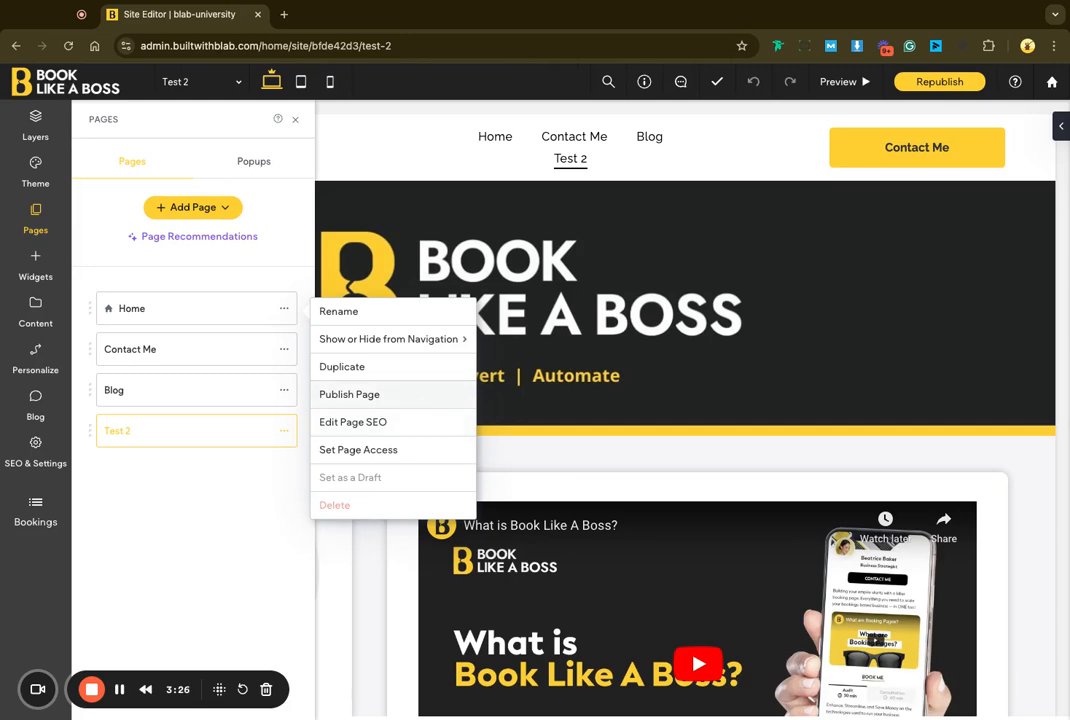
{"action": "left_click", "coordinate": [341, 475]}
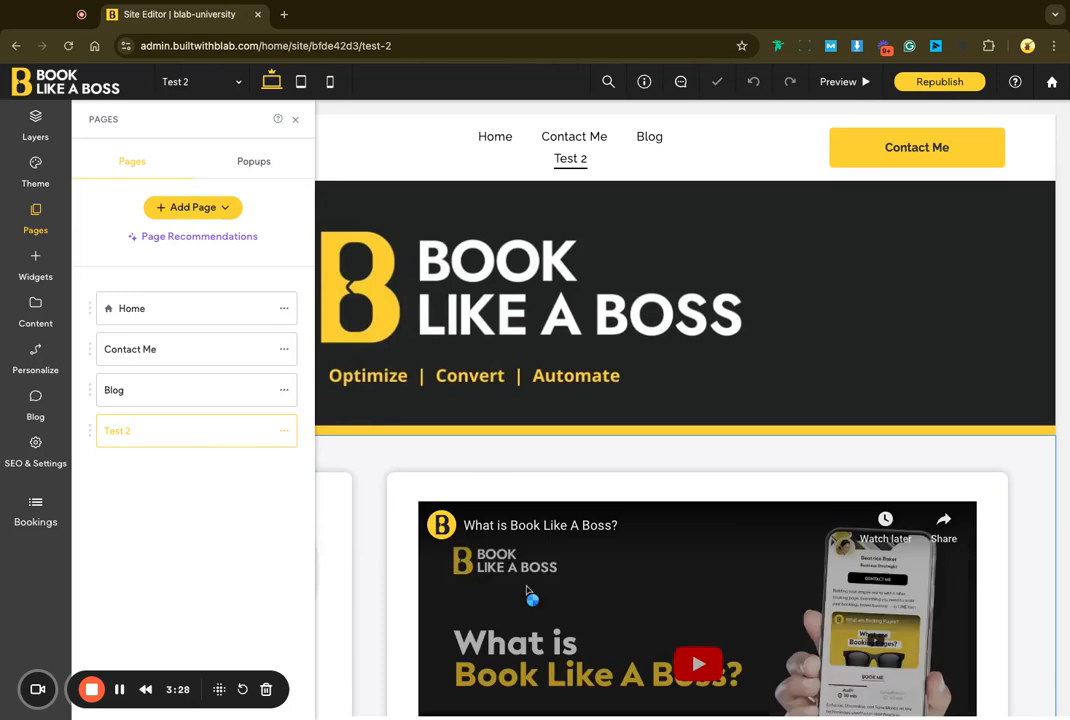
Step: Replace the "About Me" heading text on the Test 2 page with "BLAB IS Cool" and close the design settings
{"action": "scroll", "coordinate": [530, 592], "scroll_direction": "down", "scroll_amount": 2}
{"action": "scroll", "coordinate": [530, 592], "scroll_direction": "down", "scroll_amount": 5}
{"action": "left_click", "coordinate": [497, 347]}
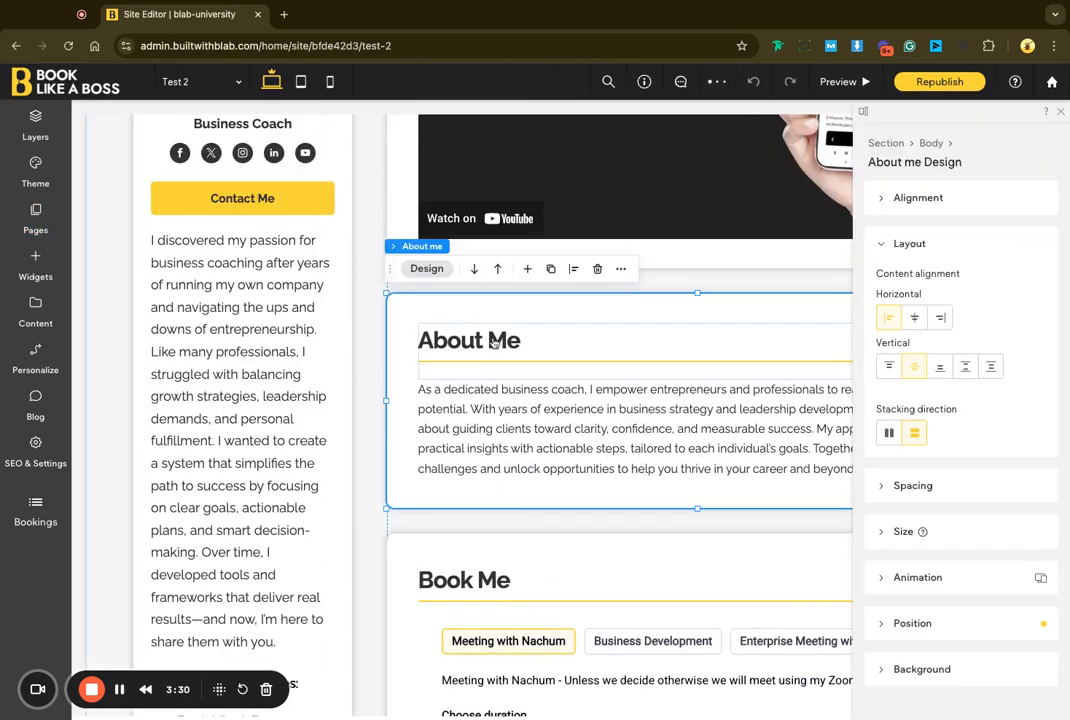
{"action": "left_click", "coordinate": [496, 343]}
{"action": "left_click", "coordinate": [496, 343]}
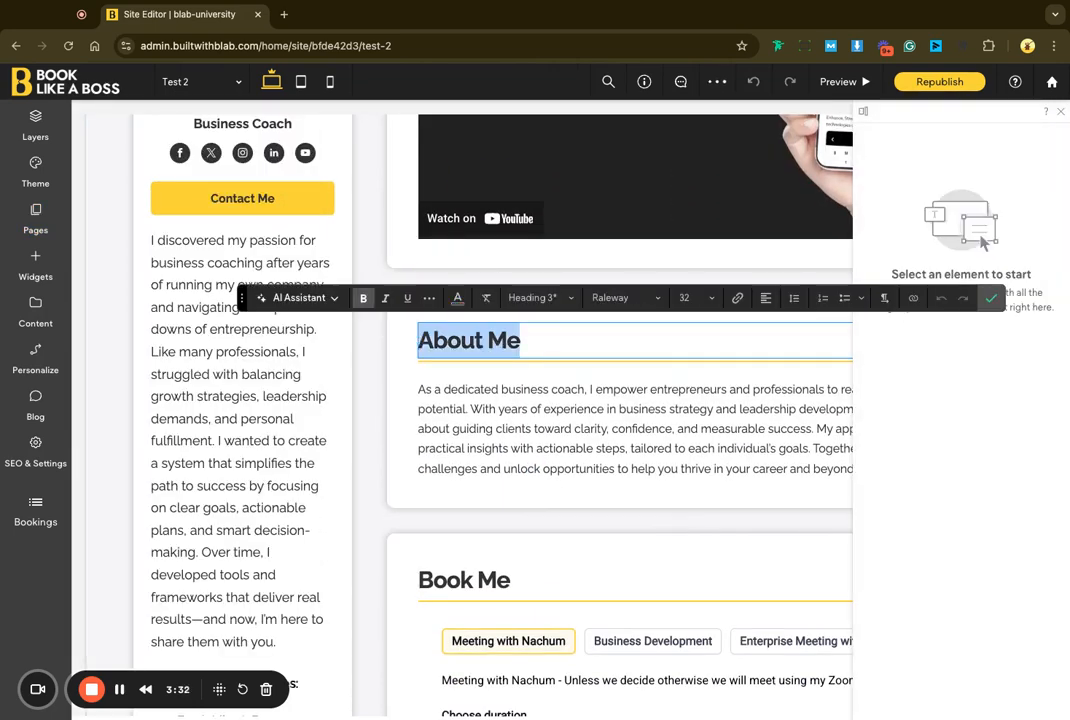
{"action": "type", "text": "BLAB "}
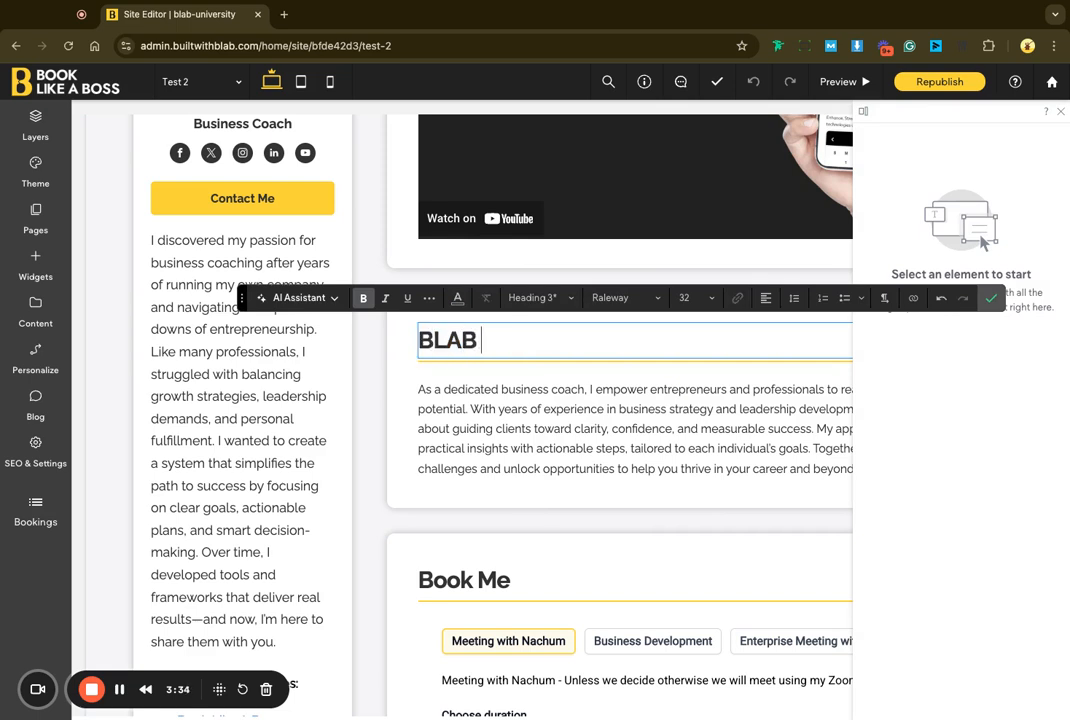
{"action": "type", "text": "IS Cool"}
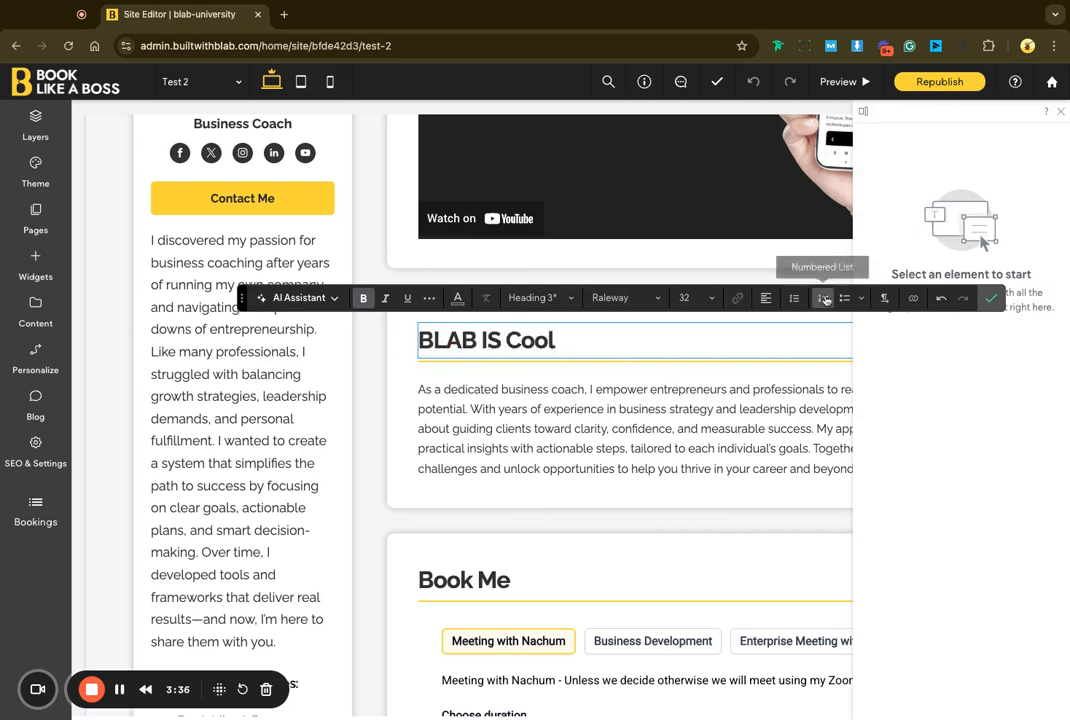
{"action": "left_click", "coordinate": [990, 299]}
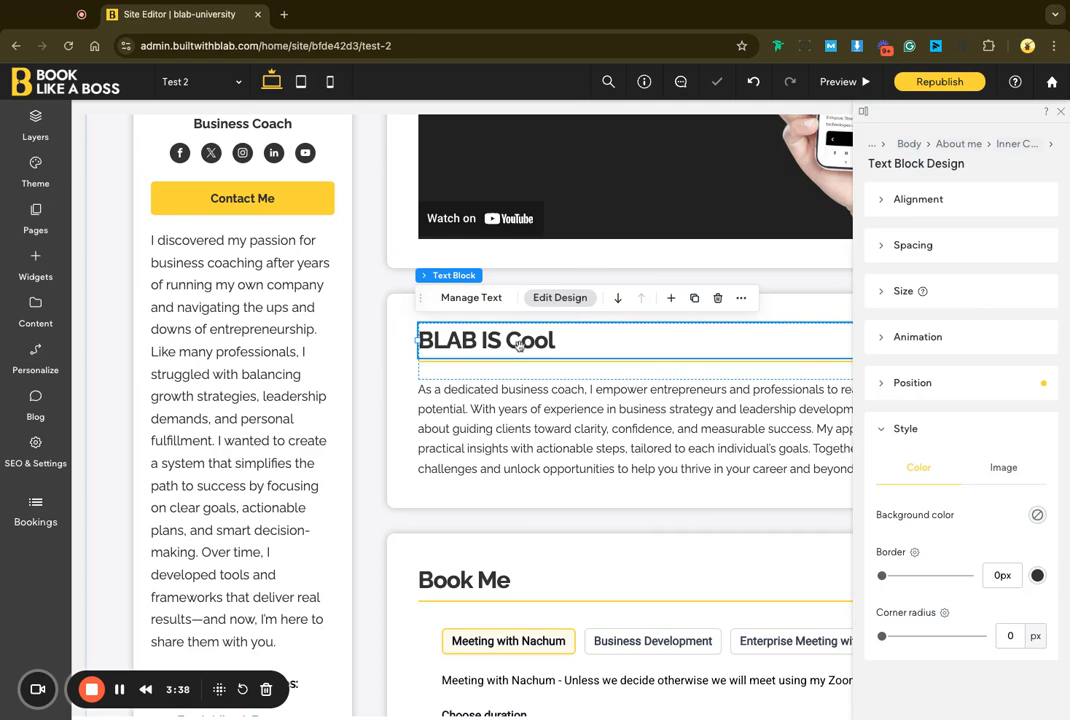
{"action": "scroll", "coordinate": [513, 337], "scroll_direction": "up", "scroll_amount": 1}
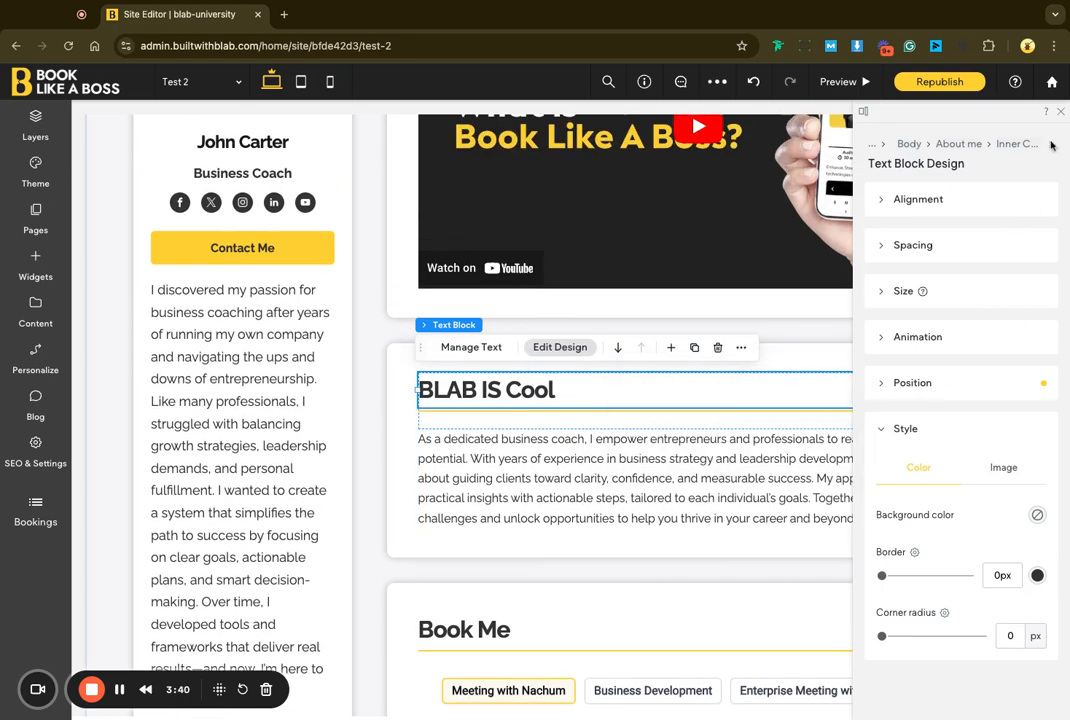
{"action": "left_click", "coordinate": [1061, 112]}
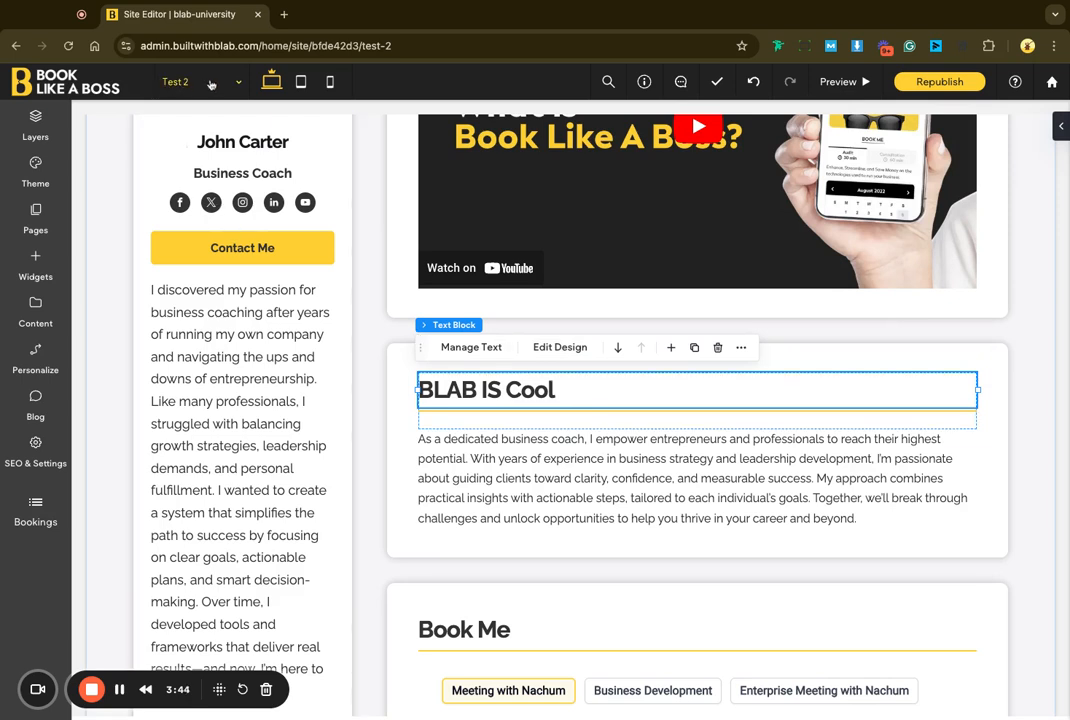
Step: Look over the page options available for the Test 2 and Blog pages
{"action": "left_click", "coordinate": [52, 221]}
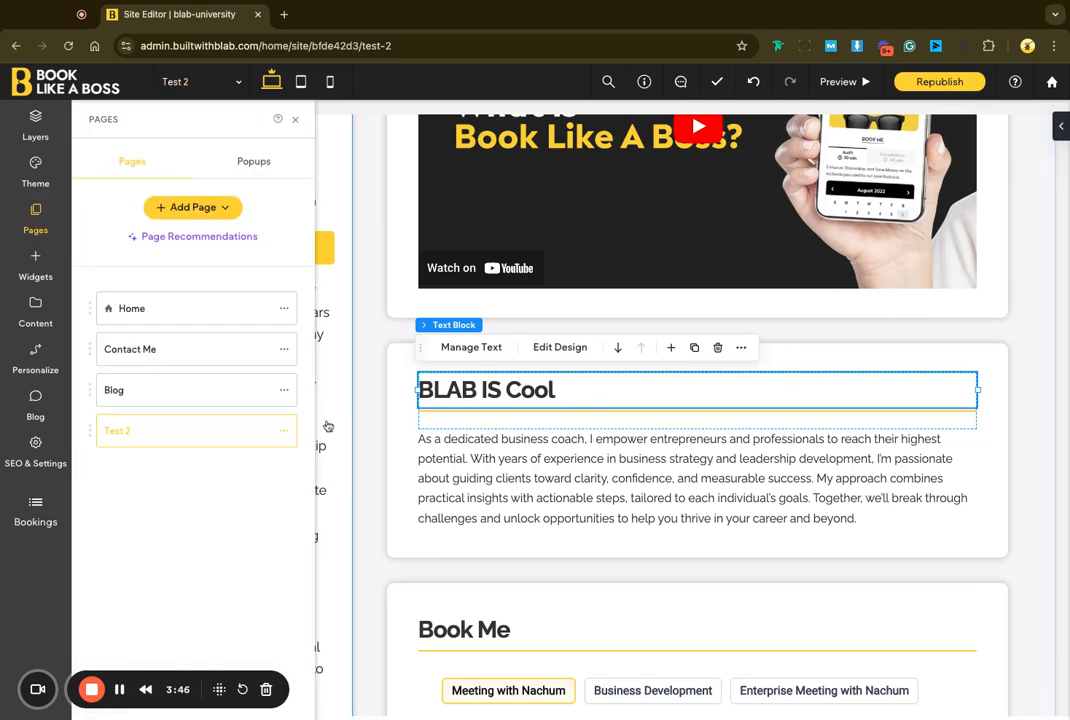
{"action": "left_click", "coordinate": [284, 431]}
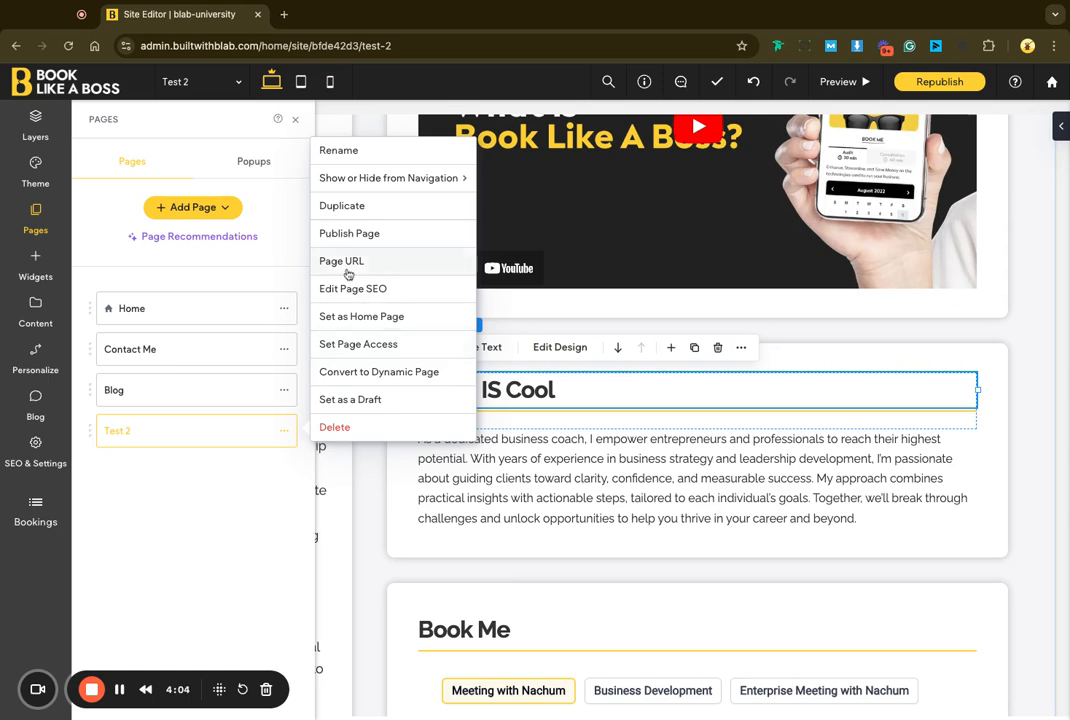
{"action": "left_click", "coordinate": [282, 552]}
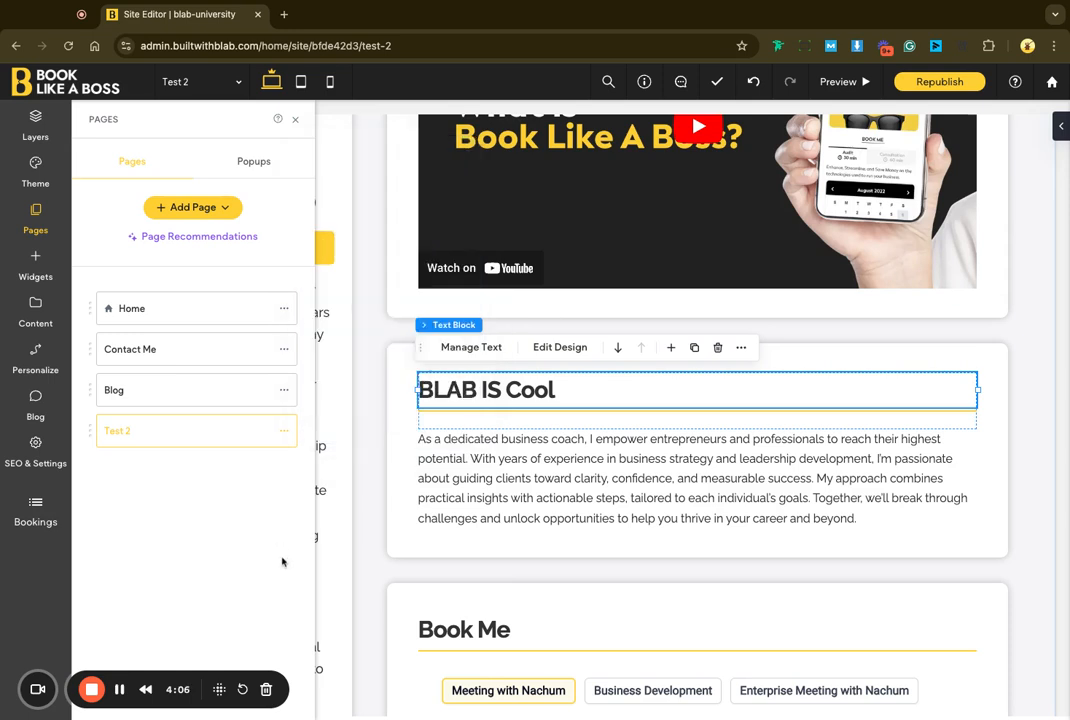
{"action": "left_click", "coordinate": [284, 393]}
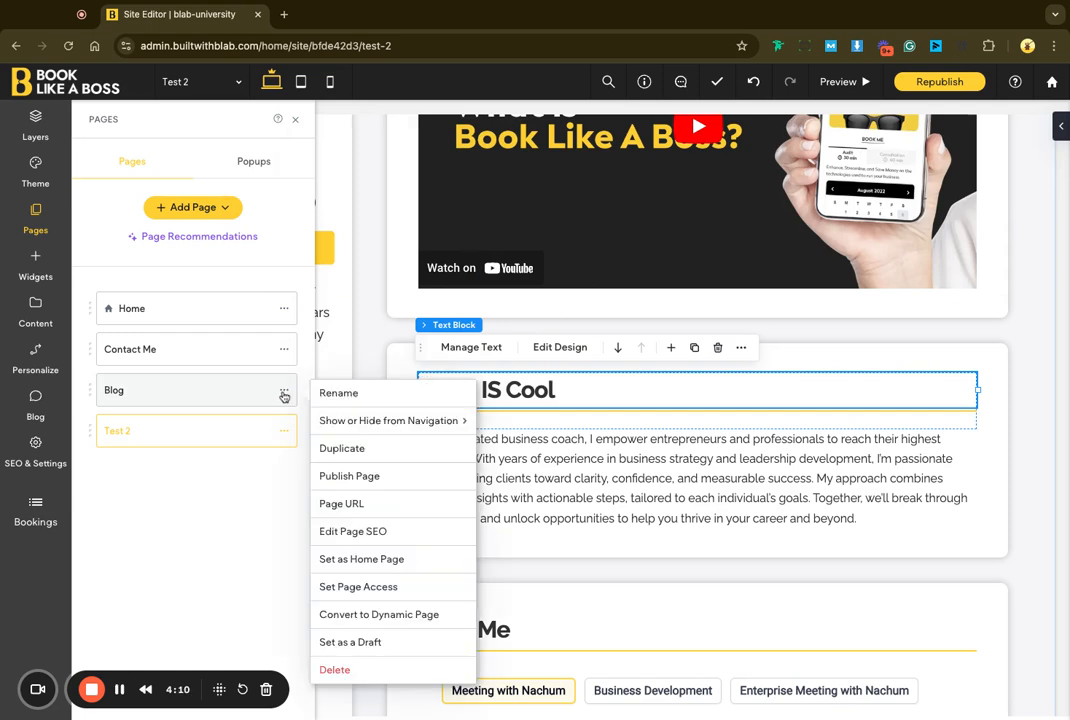
{"action": "left_click", "coordinate": [268, 475]}
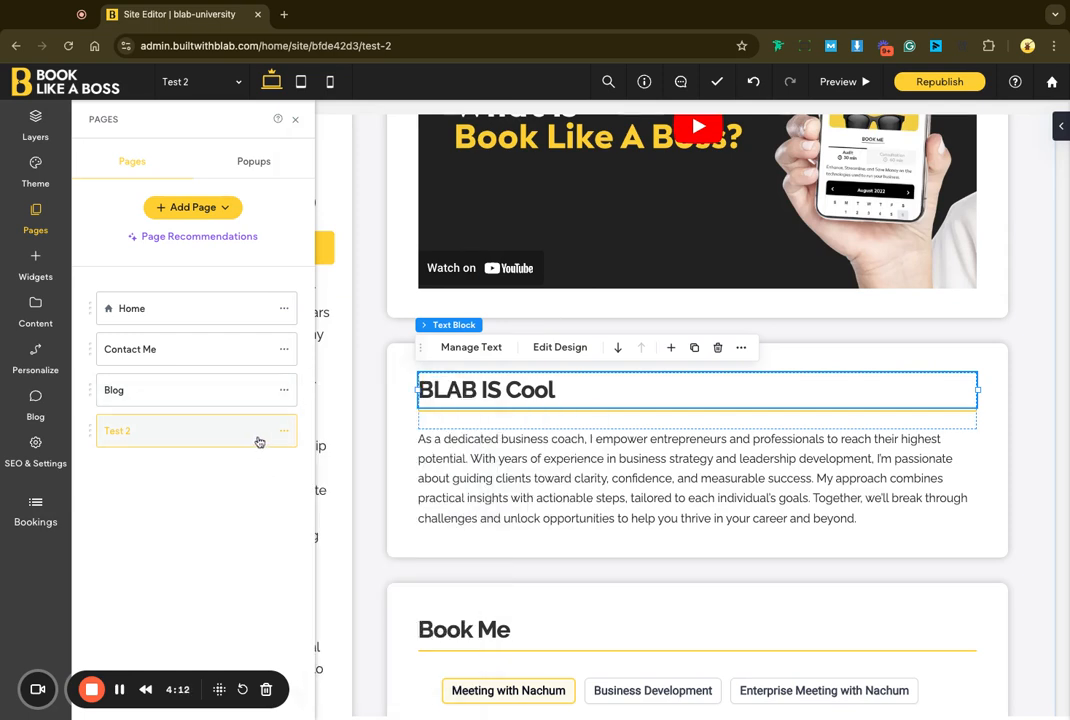
Step: Set the URL of the Test 2 page to "slug"
{"action": "left_click", "coordinate": [286, 434]}
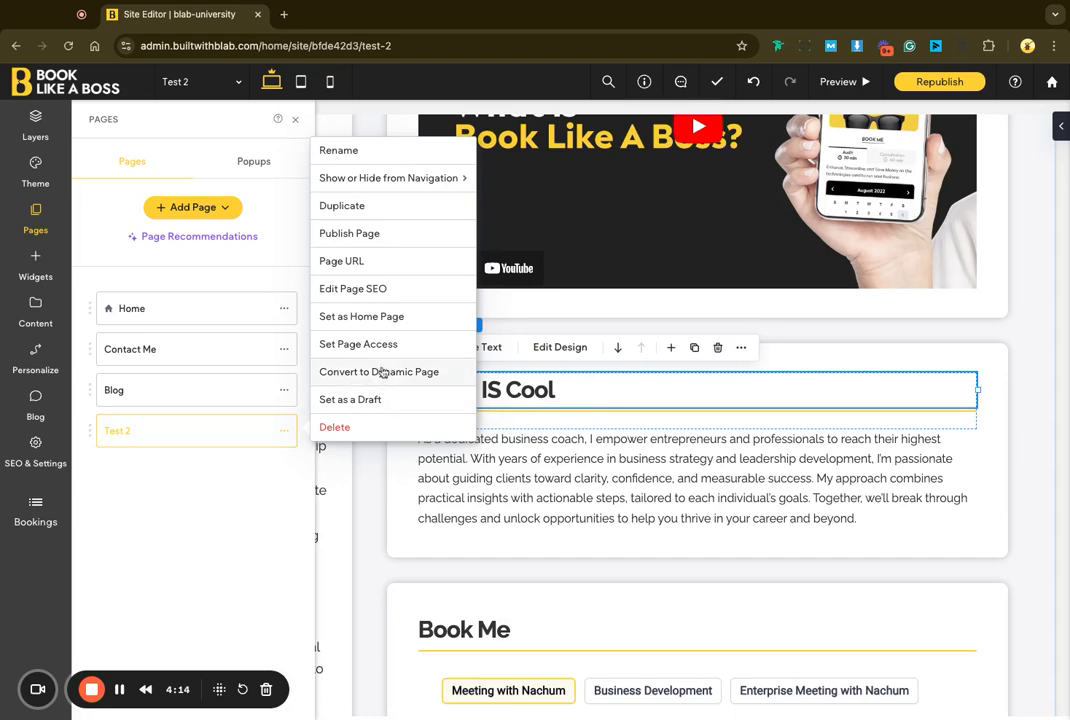
{"action": "left_click", "coordinate": [355, 262]}
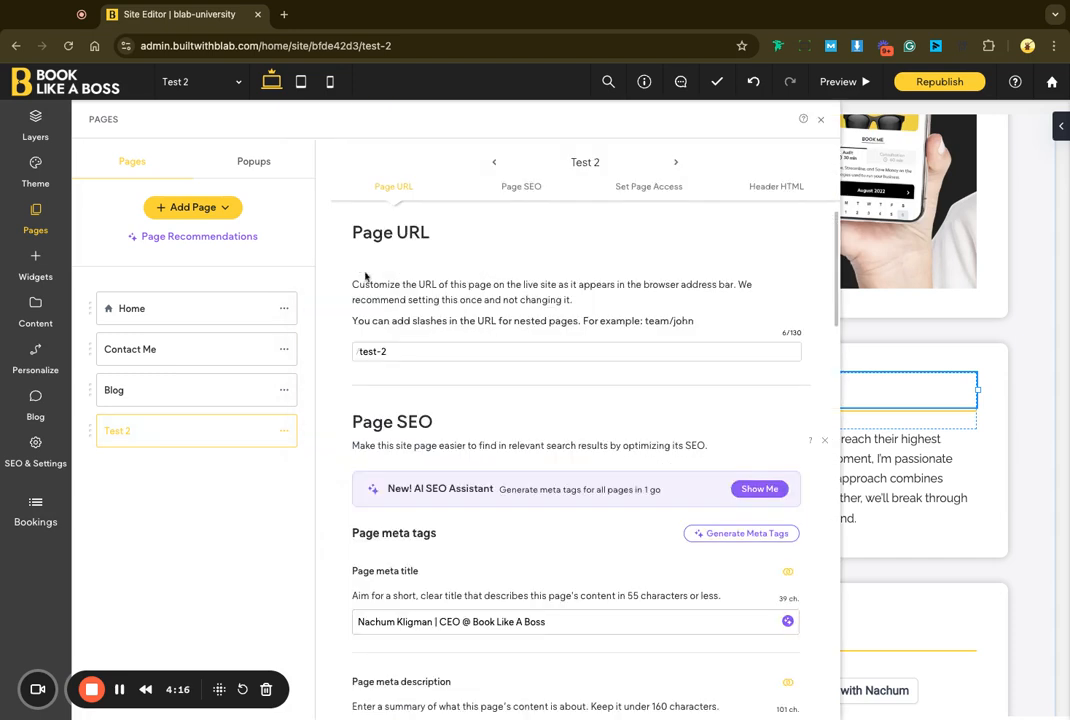
{"action": "triple_click", "coordinate": [414, 352]}
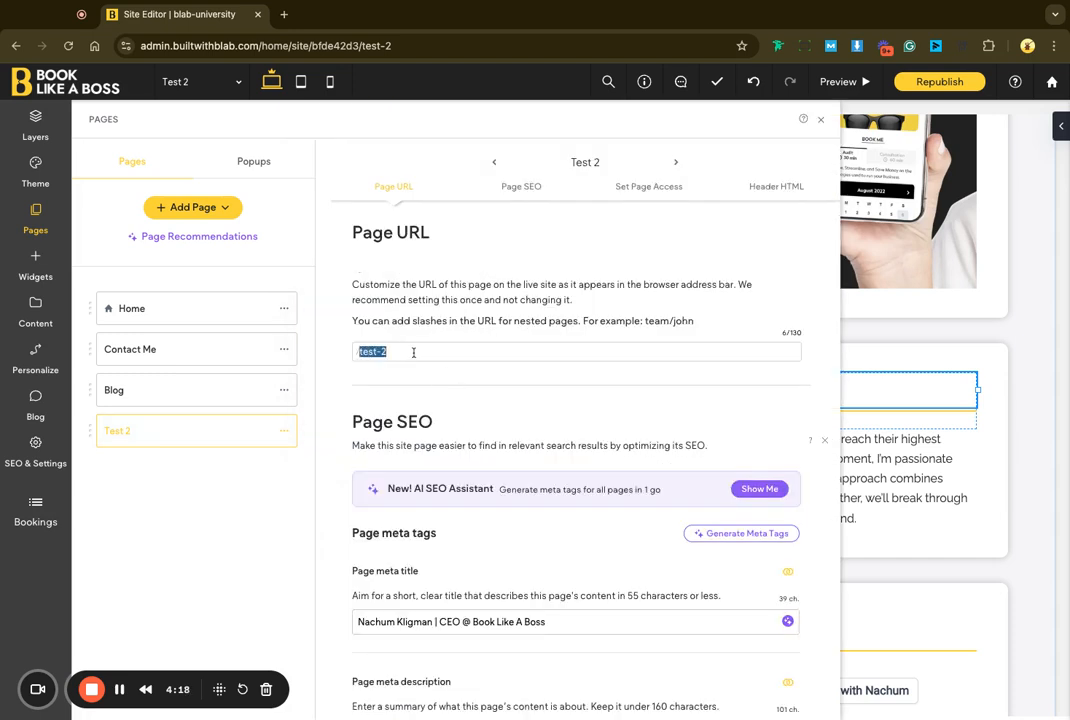
{"action": "type", "text": "slug"}
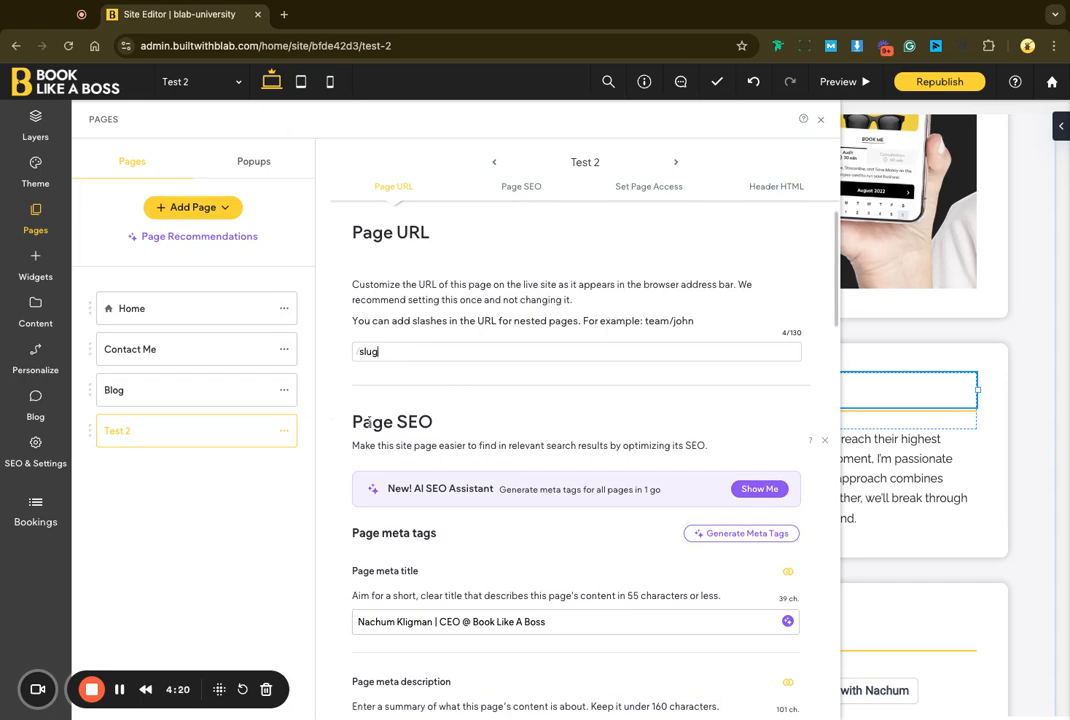
{"action": "scroll", "coordinate": [428, 414], "scroll_direction": "down", "scroll_amount": 3}
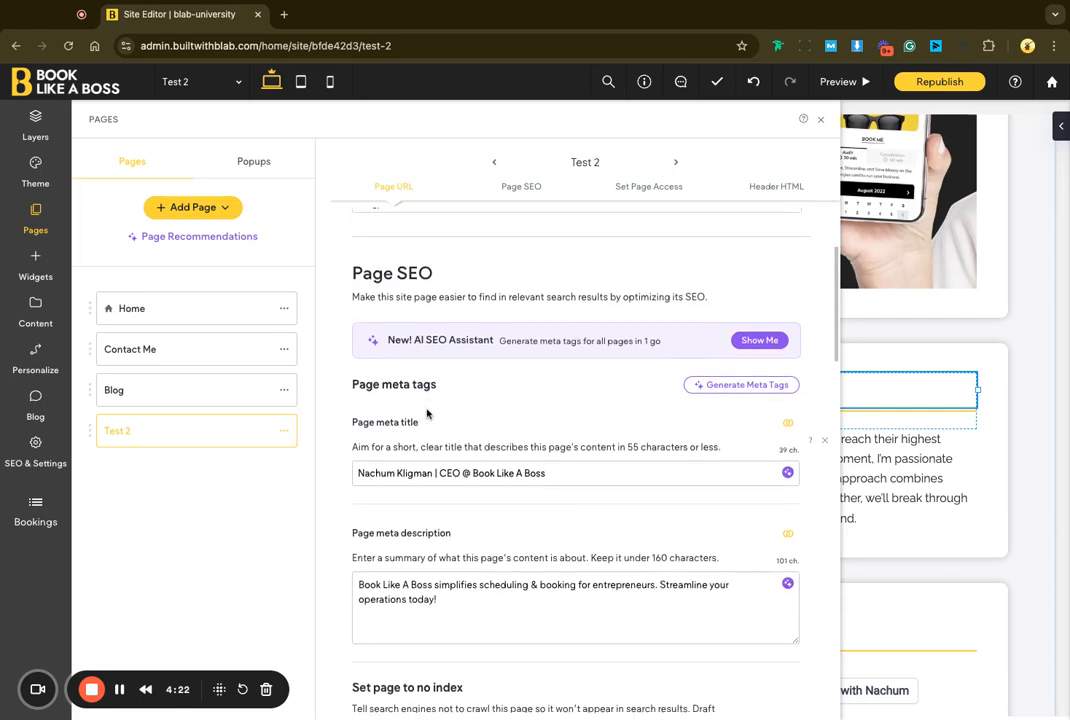
{"action": "scroll", "coordinate": [428, 414], "scroll_direction": "down", "scroll_amount": 1}
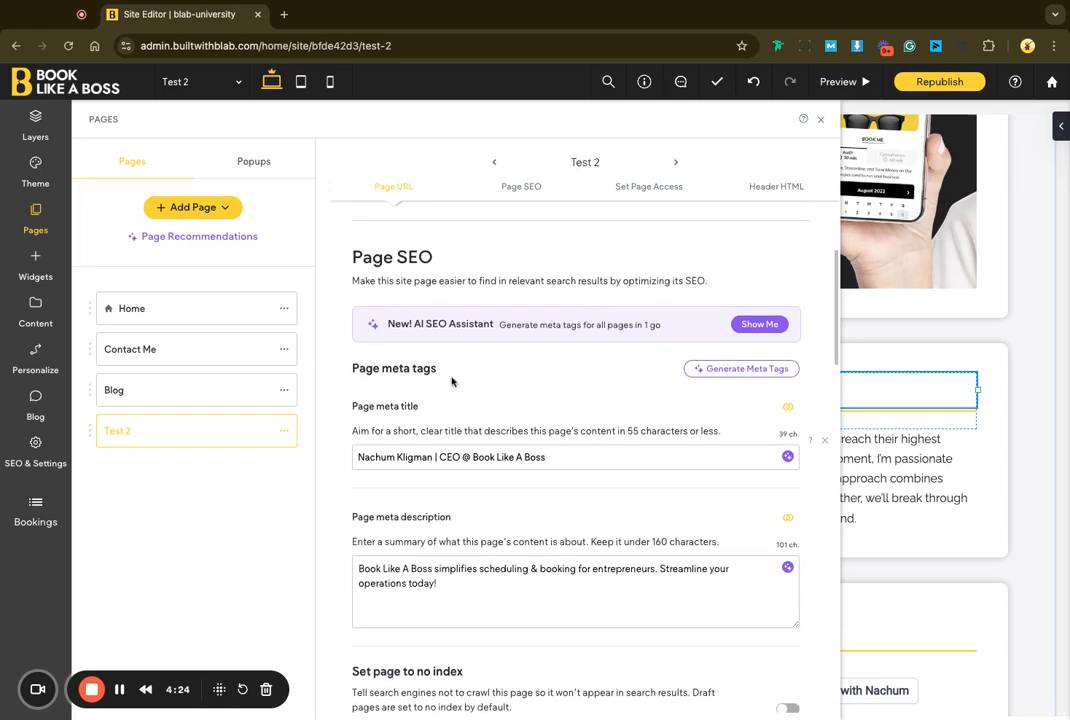
{"action": "left_click", "coordinate": [602, 167]}
{"action": "key", "text": "super+a"}
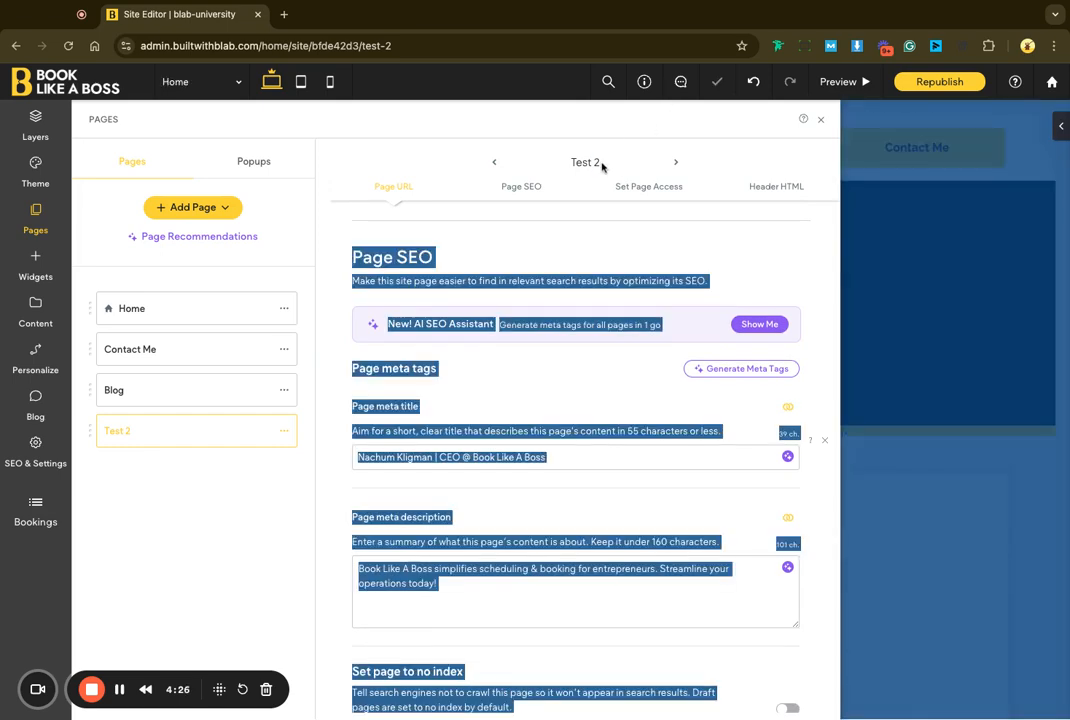
{"action": "triple_click", "coordinate": [600, 165]}
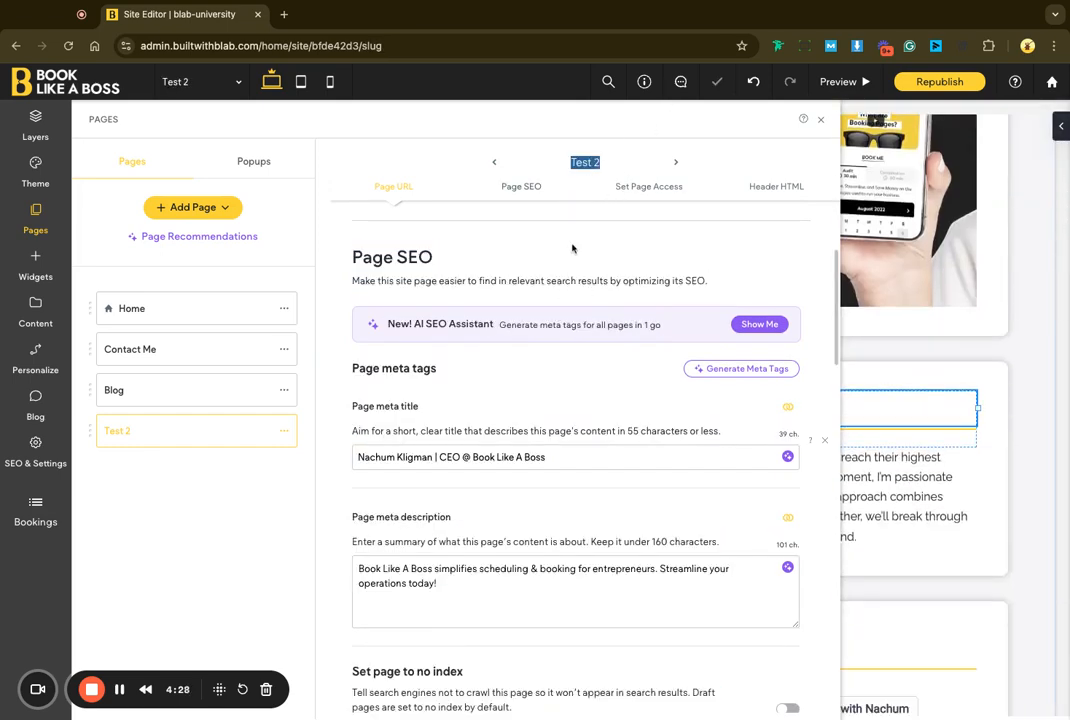
Step: Examine the Test 2 page's SEO settings, covering meta tags, no index, sharing image and keywords, and its page access options
{"action": "left_click", "coordinate": [501, 248]}
{"action": "scroll", "coordinate": [562, 494], "scroll_direction": "down", "scroll_amount": 2}
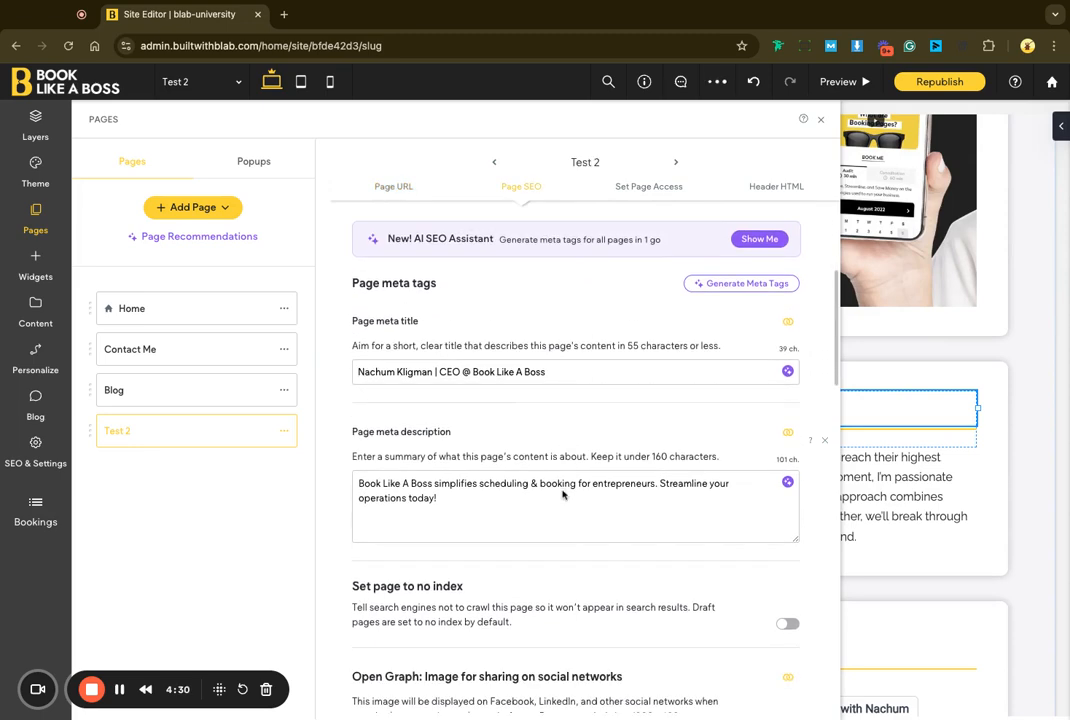
{"action": "scroll", "coordinate": [563, 494], "scroll_direction": "down", "scroll_amount": 5}
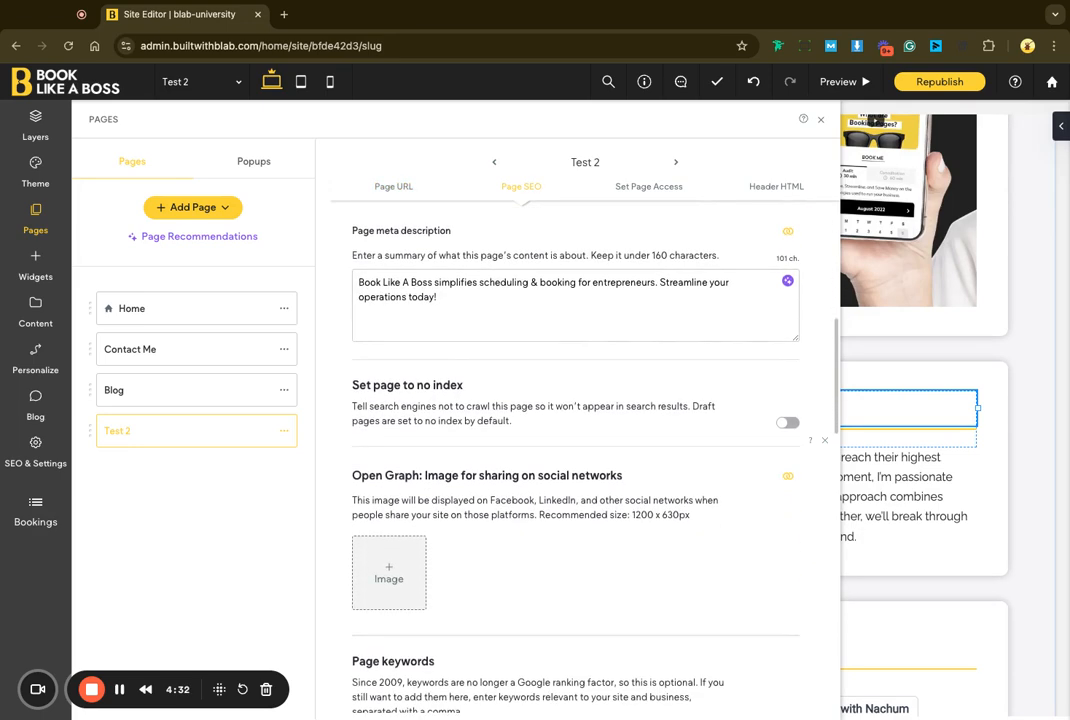
{"action": "scroll", "coordinate": [651, 478], "scroll_direction": "down", "scroll_amount": 3}
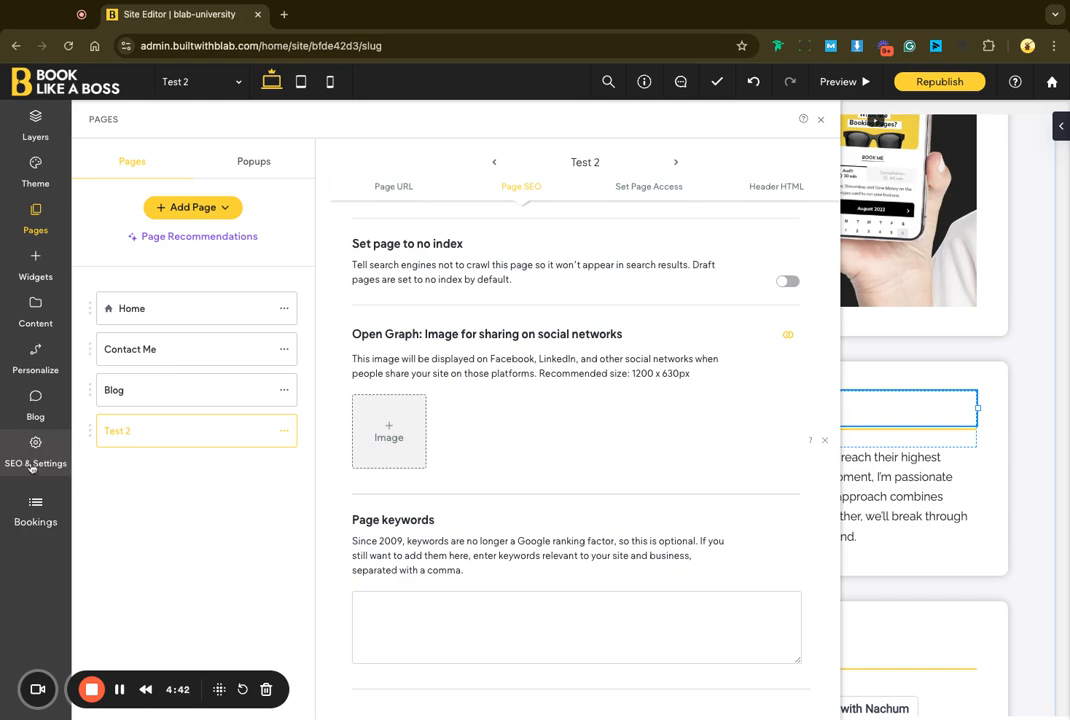
{"action": "scroll", "coordinate": [430, 450], "scroll_direction": "down", "scroll_amount": 2}
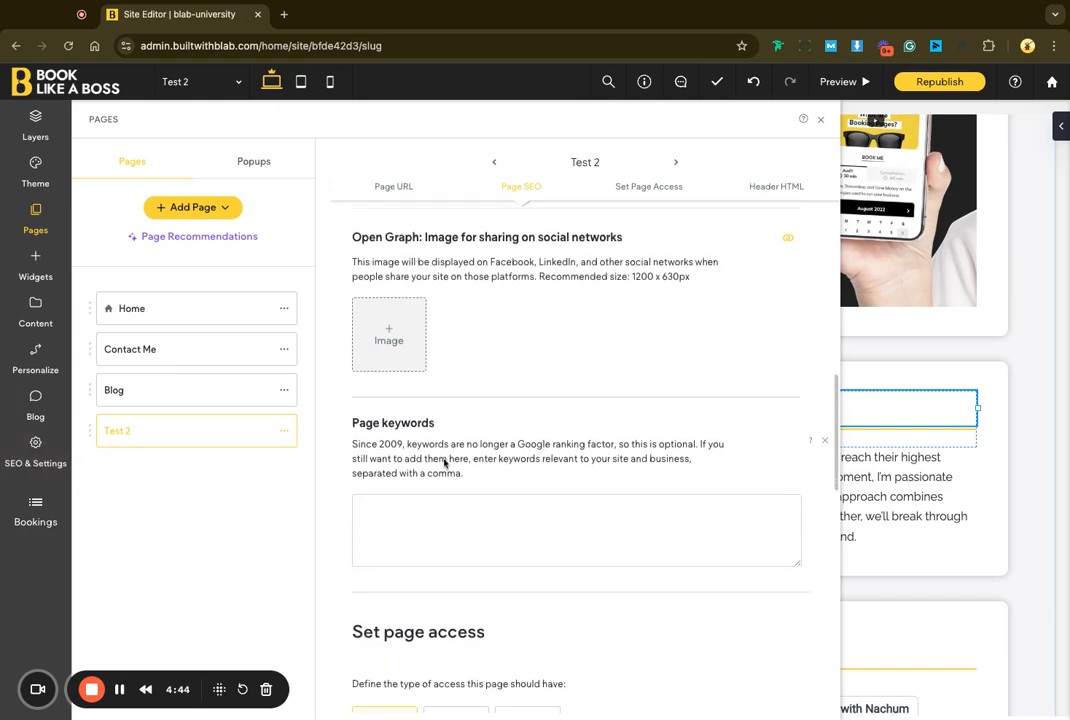
{"action": "scroll", "coordinate": [444, 462], "scroll_direction": "down", "scroll_amount": 3}
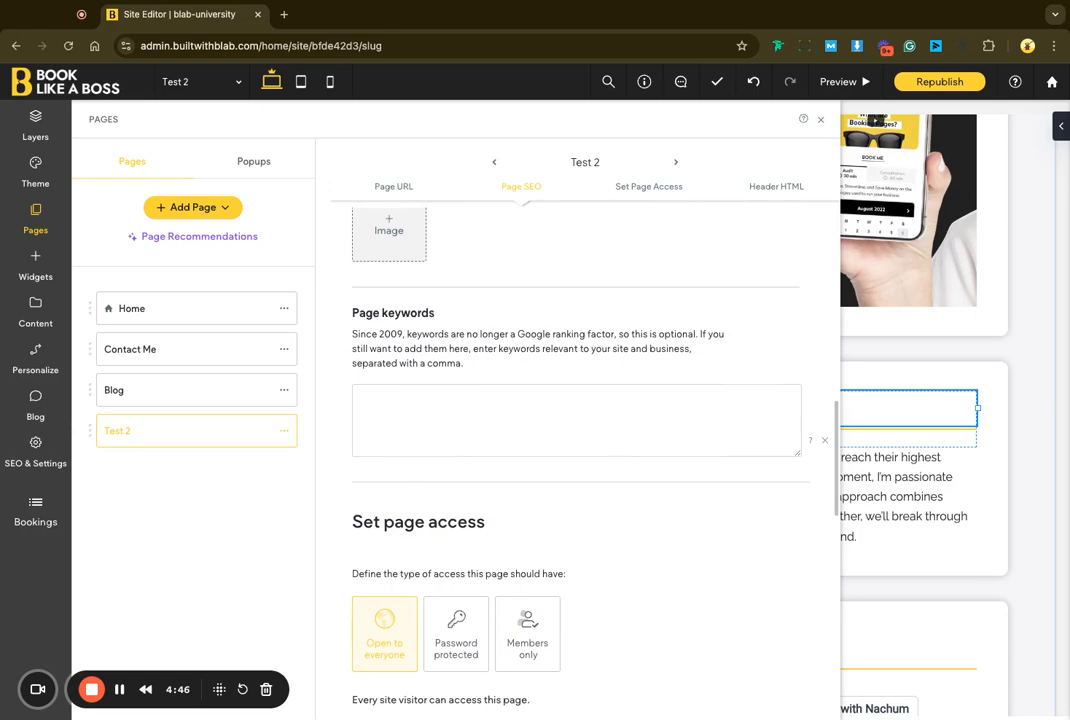
{"action": "scroll", "coordinate": [543, 405], "scroll_direction": "up", "scroll_amount": 1}
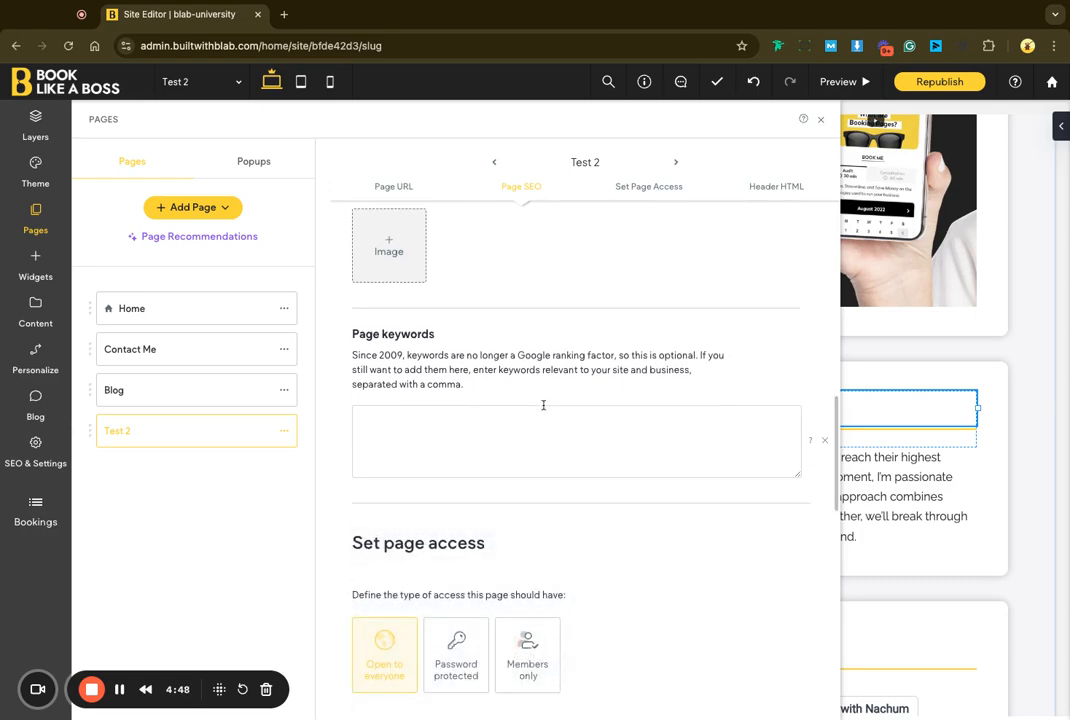
{"action": "scroll", "coordinate": [543, 405], "scroll_direction": "up", "scroll_amount": 10}
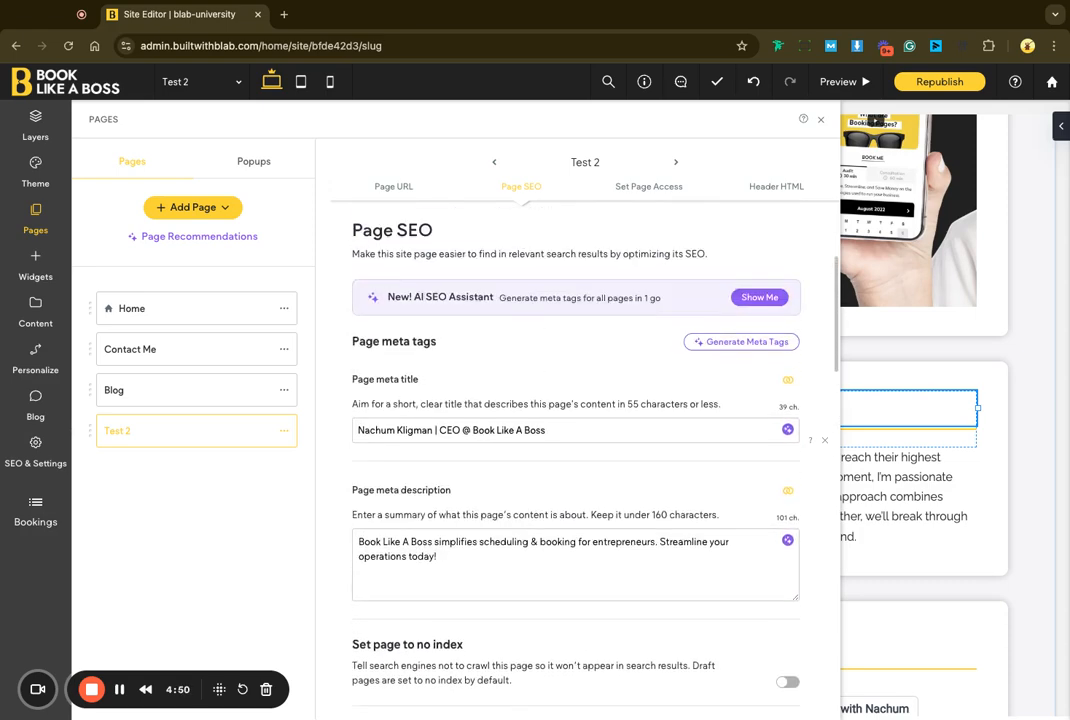
Step: Delete the Test 2 page from the site and confirm the deletion
{"action": "left_click", "coordinate": [278, 434]}
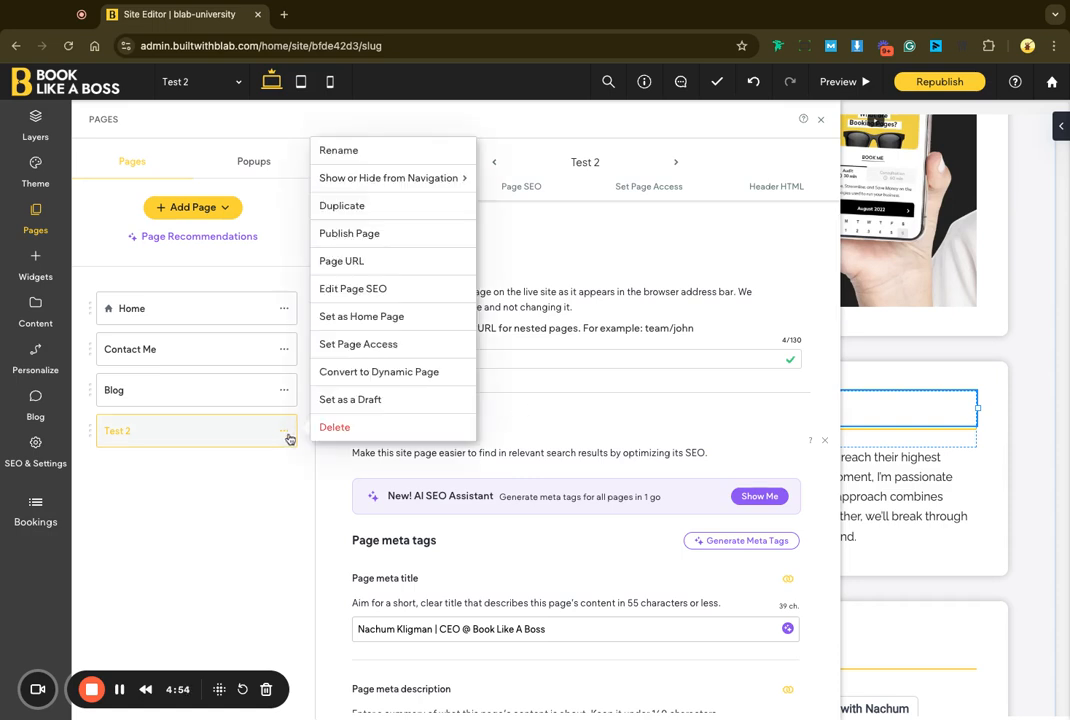
{"action": "left_click", "coordinate": [332, 429]}
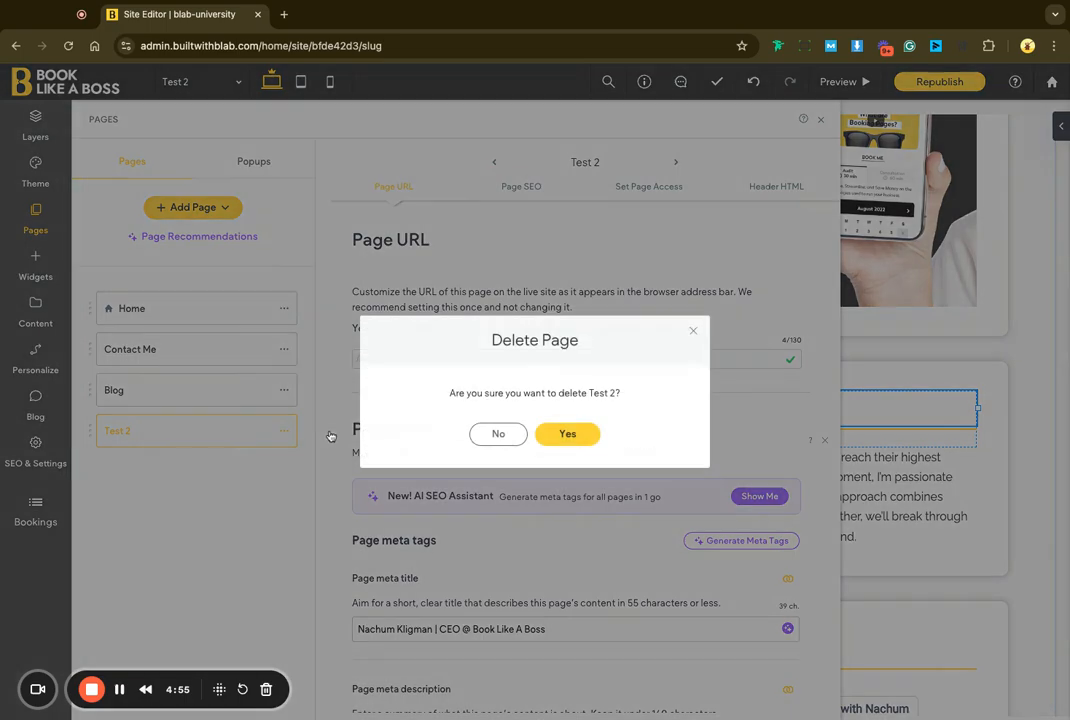
{"action": "left_click", "coordinate": [555, 434]}
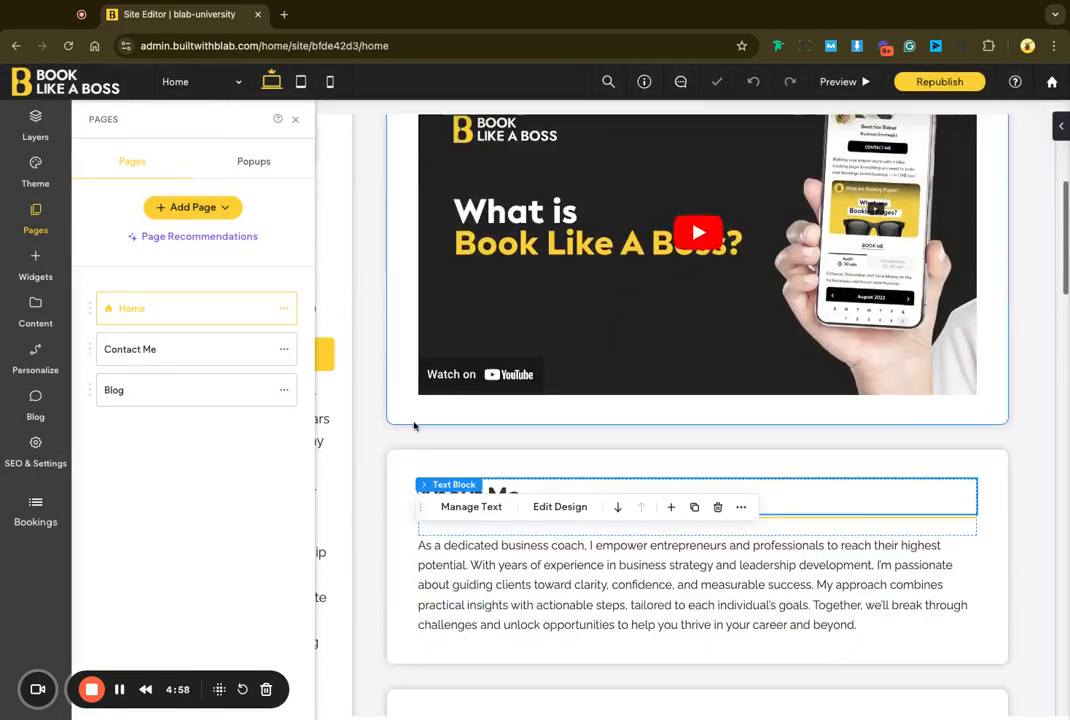
{"action": "scroll", "coordinate": [526, 353], "scroll_direction": "down", "scroll_amount": 1}
{"action": "scroll", "coordinate": [527, 353], "scroll_direction": "up", "scroll_amount": 5}
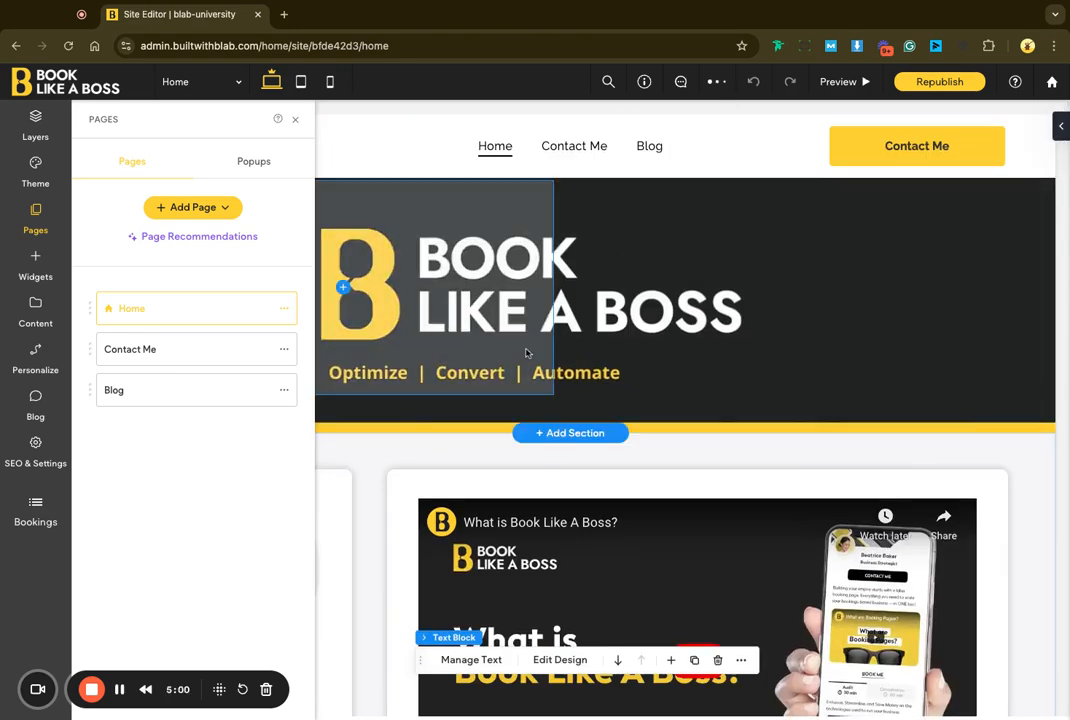